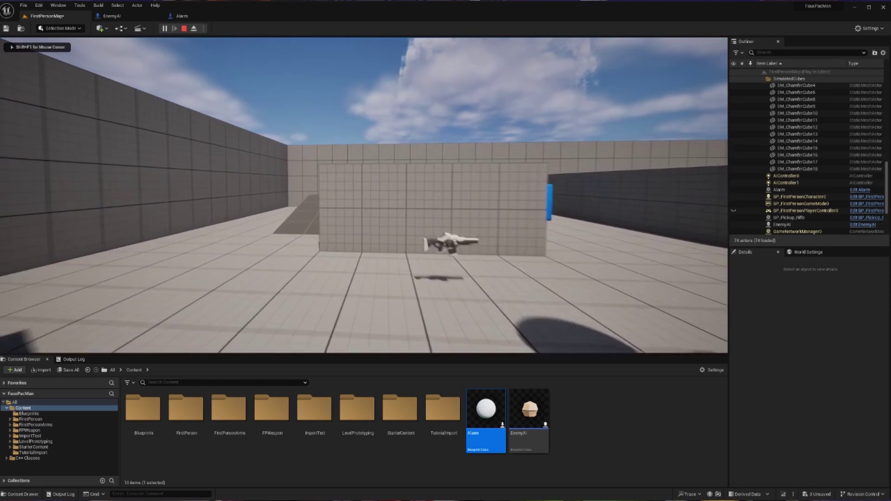
Step: Play the level and walk forward to pick up the rifle in front of the enemy
key("w")
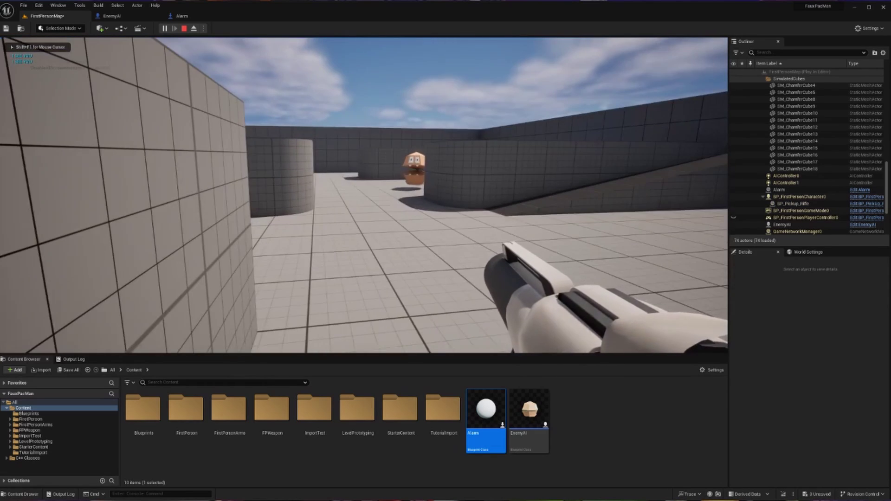
key("w")
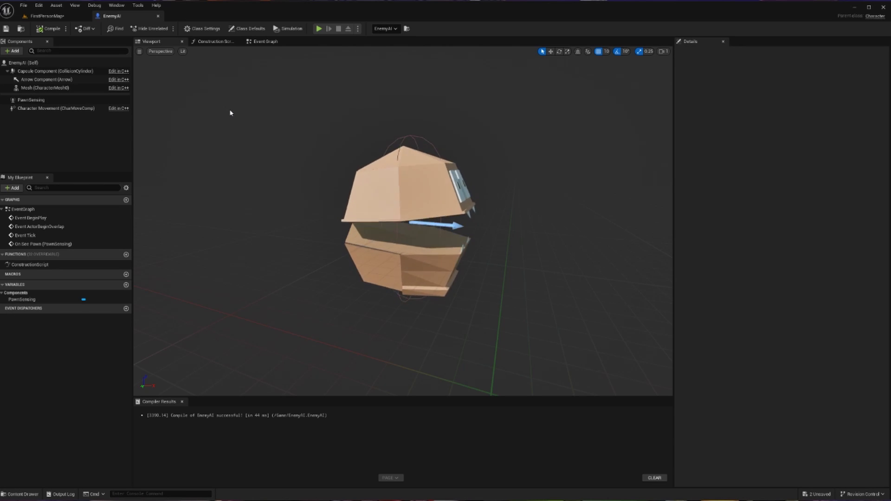
Step: Turn off Only Sense Players on the EnemyAI's PawnSensing component
left_click(30, 100)
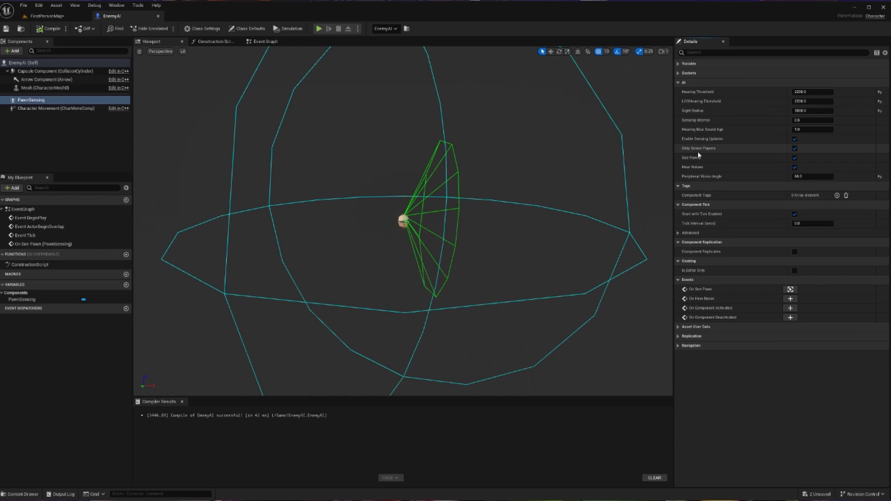
left_click(794, 149)
Step: Add an On Hear Noise event and disconnect On See Pawn from AI MoveTo
left_click(791, 299)
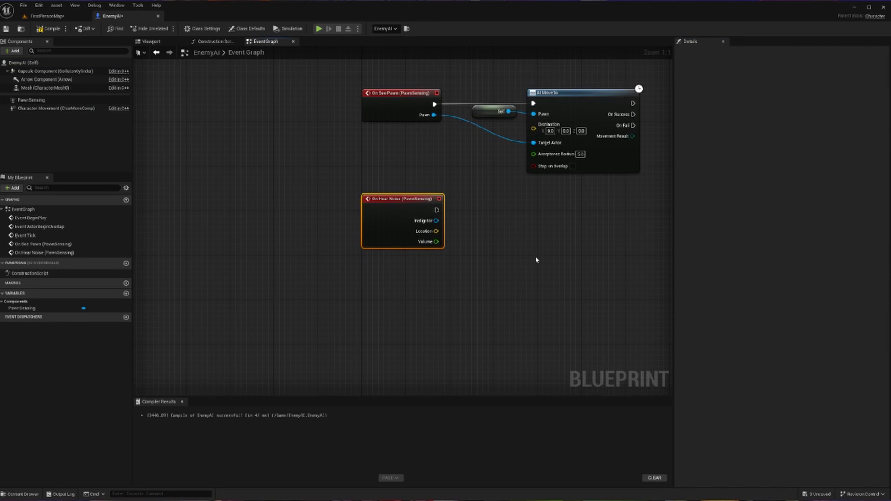
right_click_drag(536, 259, 487, 277)
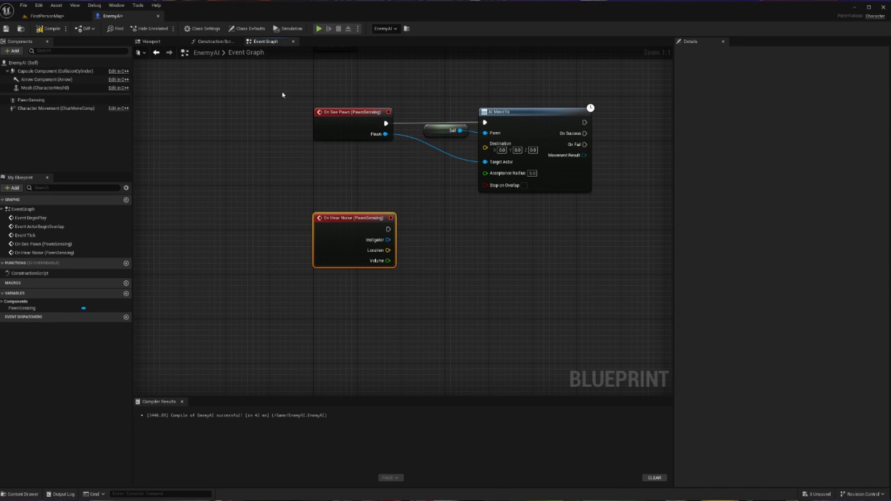
left_click(432, 124, "alt")
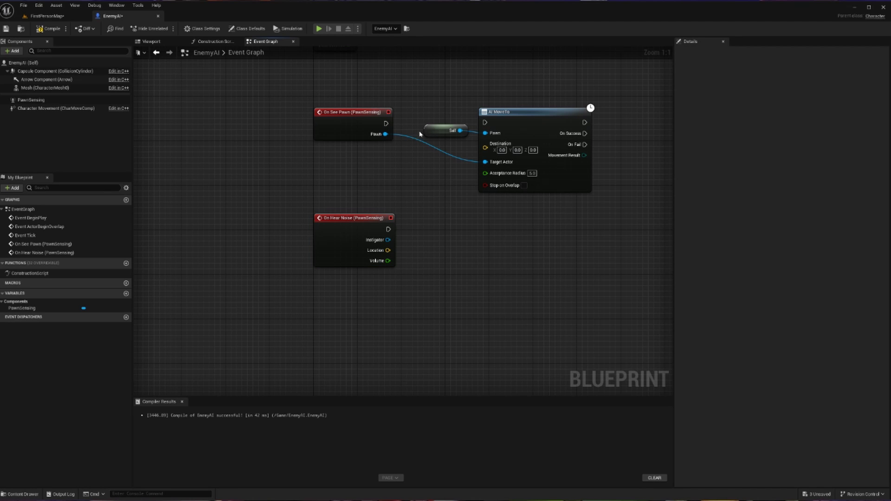
right_click_drag(419, 175, 399, 114)
left_click_drag(332, 166, 383, 227)
Step: Wire a Print String reading 'I CAN HEAR YOU' to On Hear Noise, then compile and save EnemyAI
type("print")
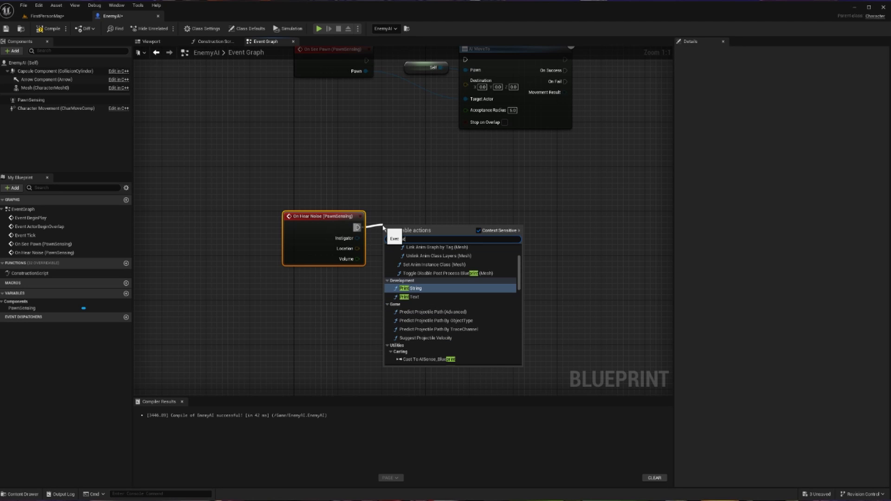
key("Return")
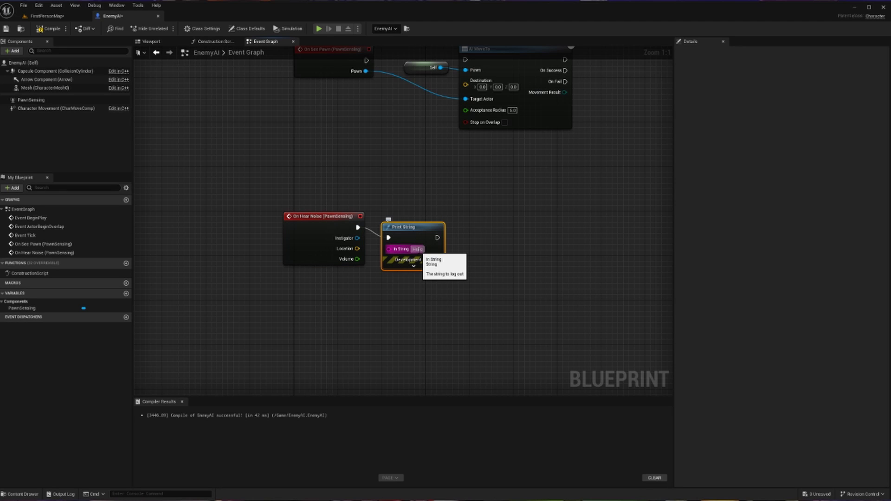
type("I CAN HEAR YOU")
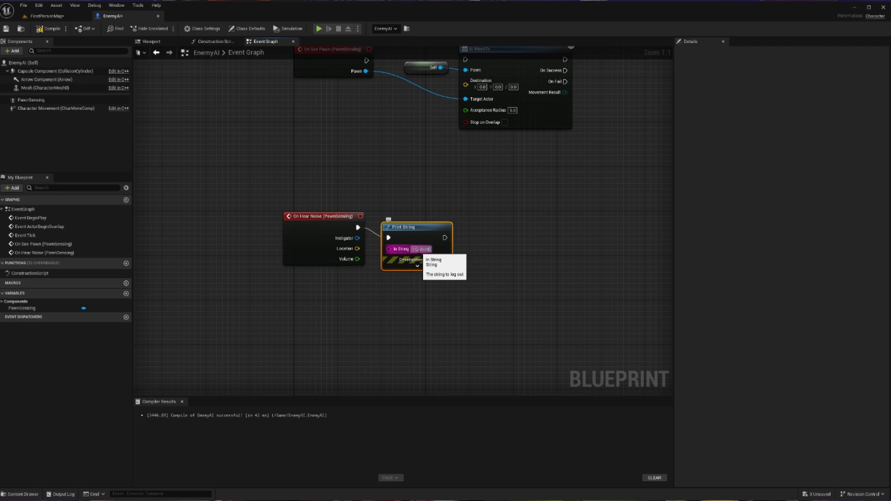
left_click(487, 184)
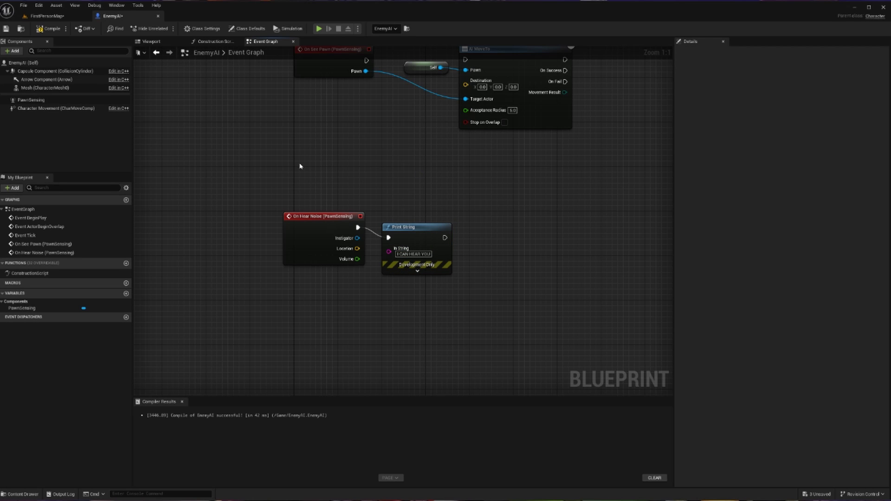
left_click(47, 28)
left_click(6, 28)
Step: Back in FirstPersonMap, start a new Blueprint Class in the content folder with Pawn as parent
left_click(51, 18)
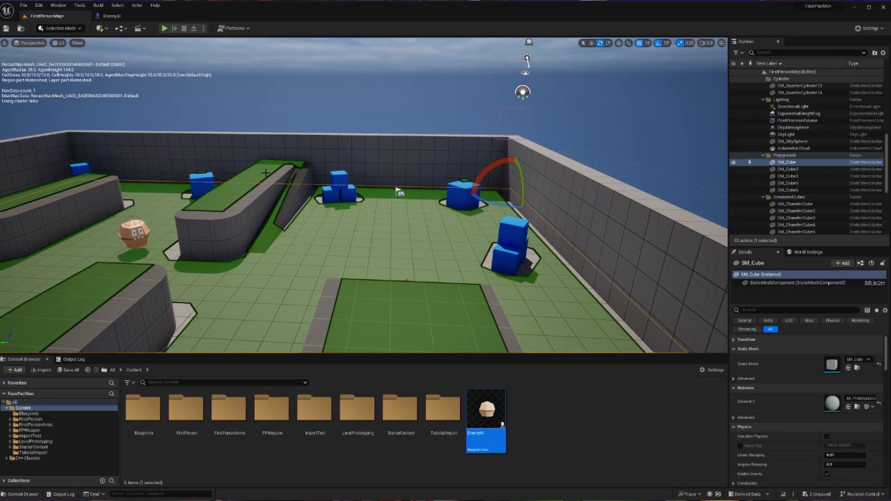
right_click(546, 417)
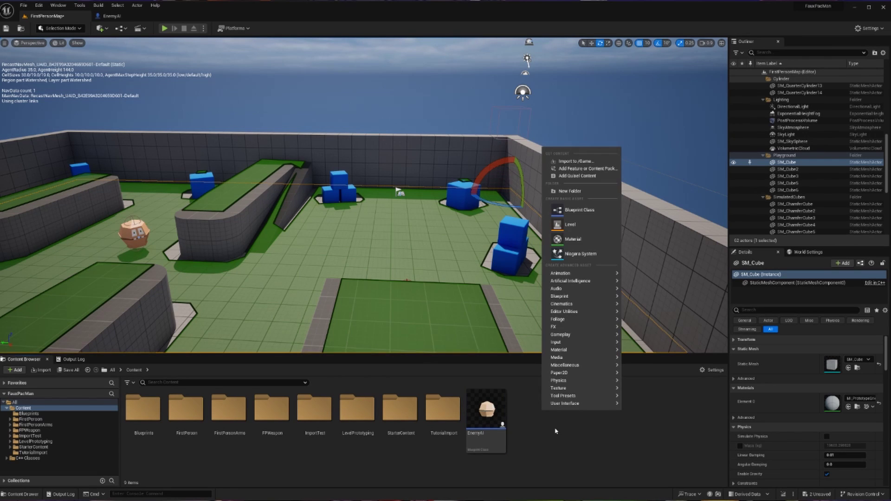
left_click(566, 222)
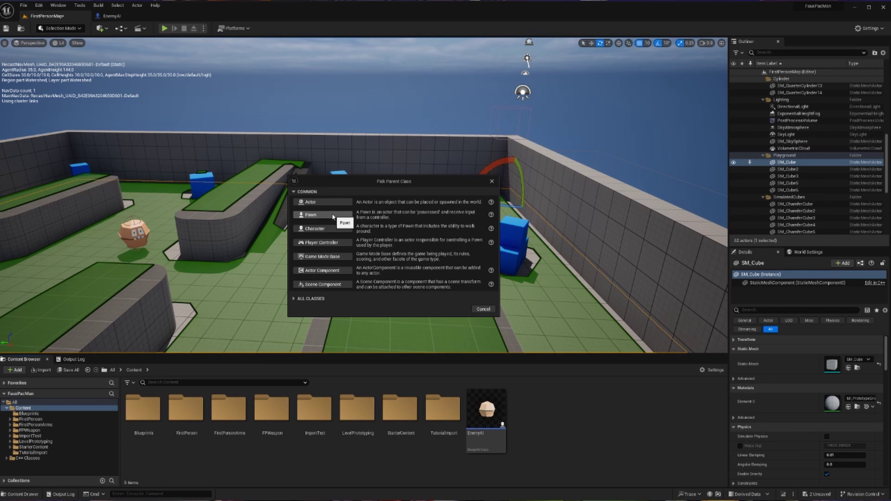
left_click(333, 215)
Step: Name the new blueprint Alarm and open it in the blueprint editor
type("Alarm")
key("Return")
double_click(486, 411)
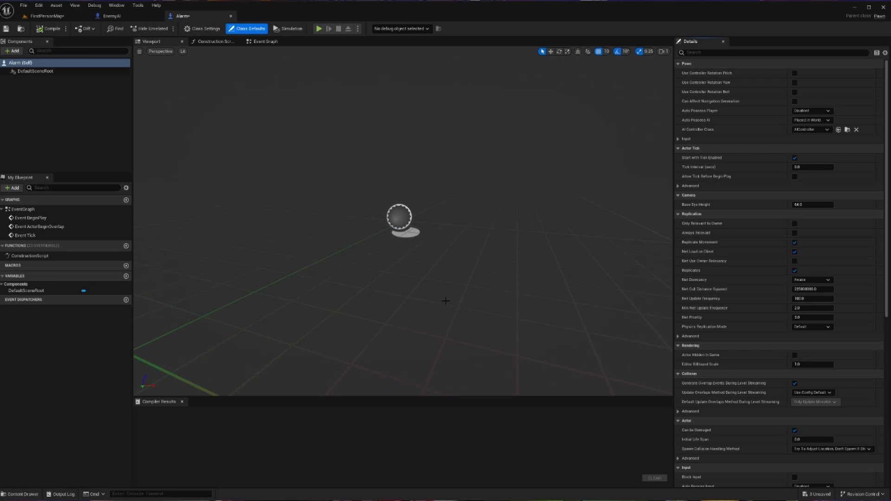
Step: Add a Sphere mesh and a Pawn Sensing component to the Alarm
left_click(14, 52)
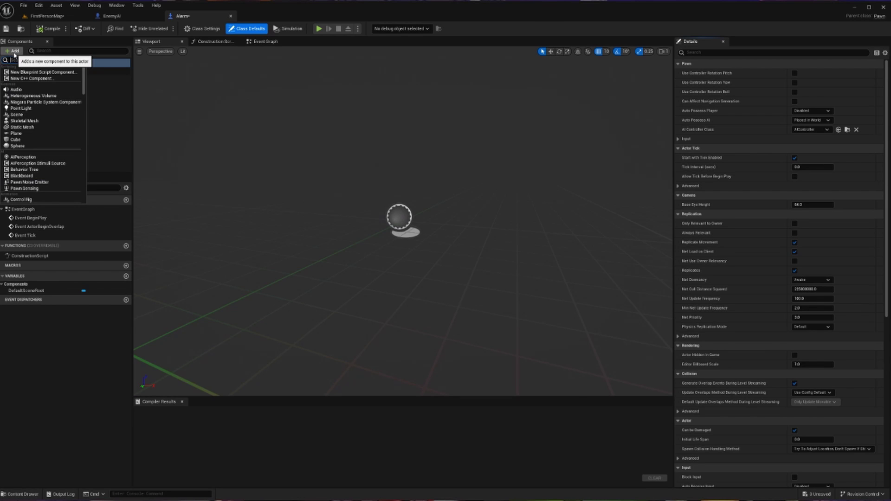
type("mesh")
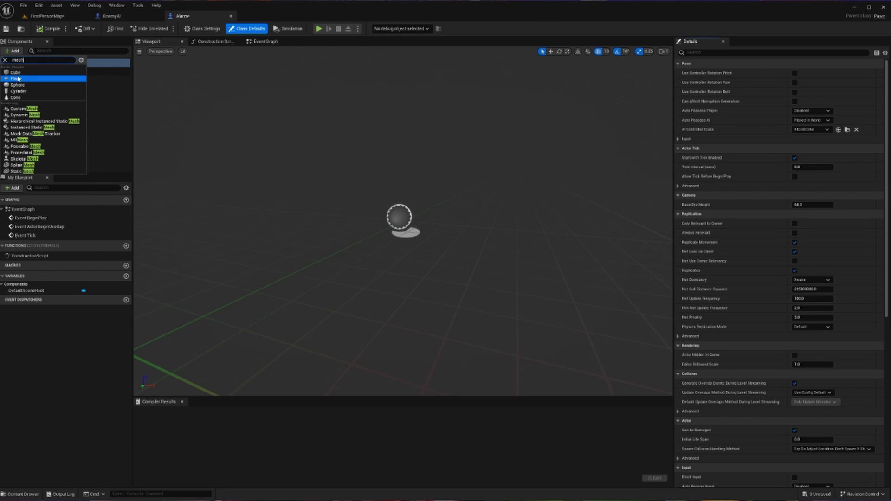
left_click(17, 85)
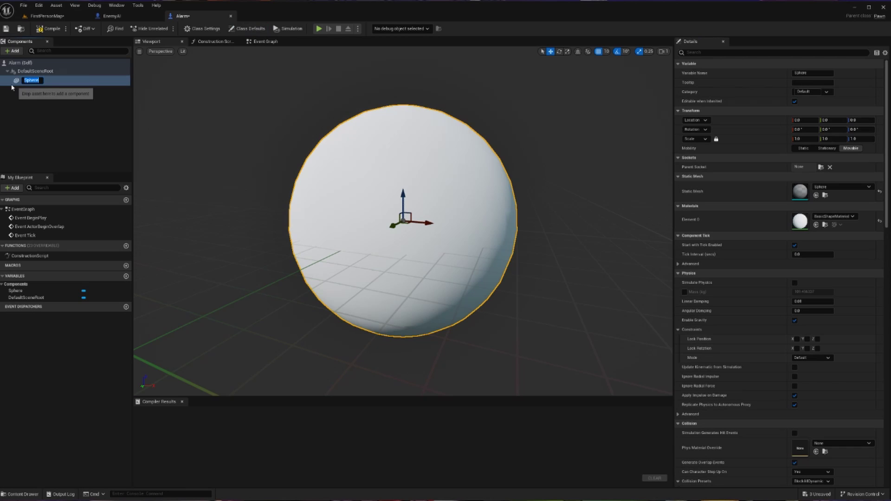
left_click(10, 51)
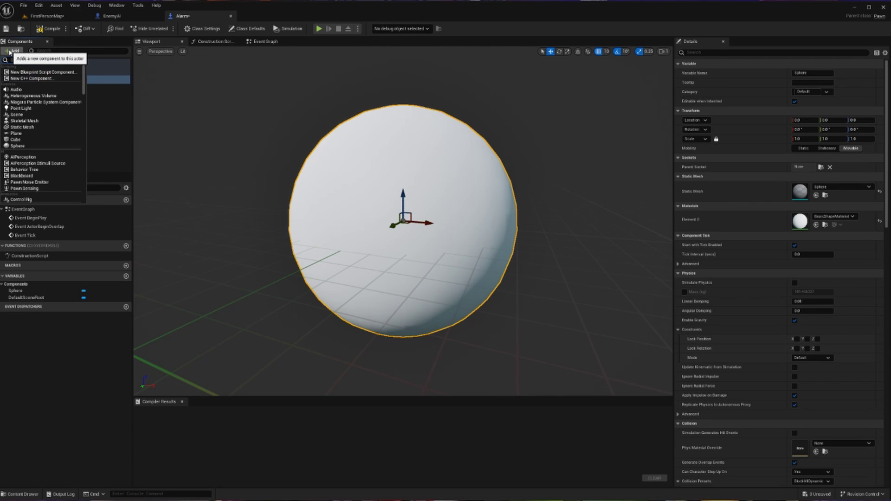
type("pawn")
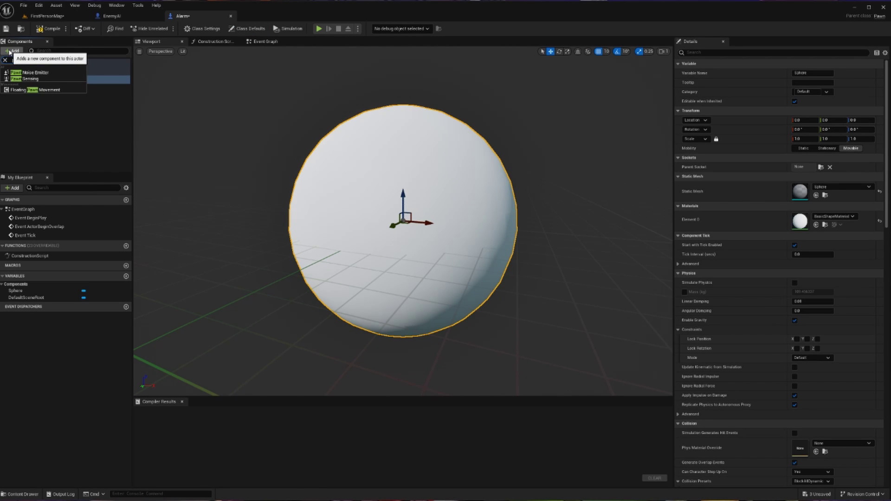
left_click(38, 79)
Step: Add the Pawn Noise Emitter and review the PawnSensing and PawnNoiseEmitter settings
left_click(12, 52)
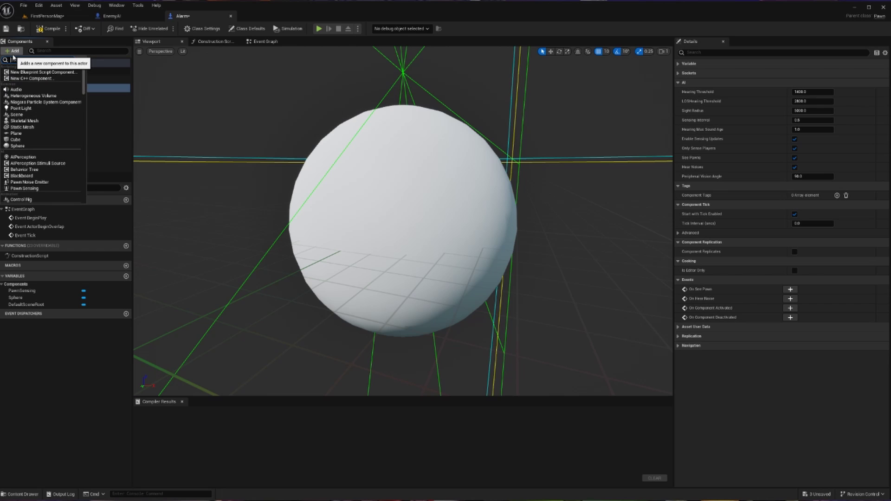
key("Escape")
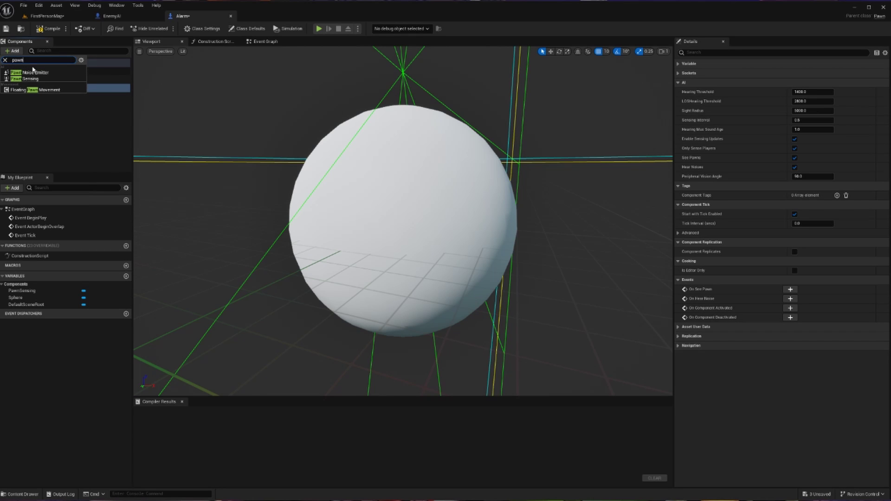
left_click(30, 96)
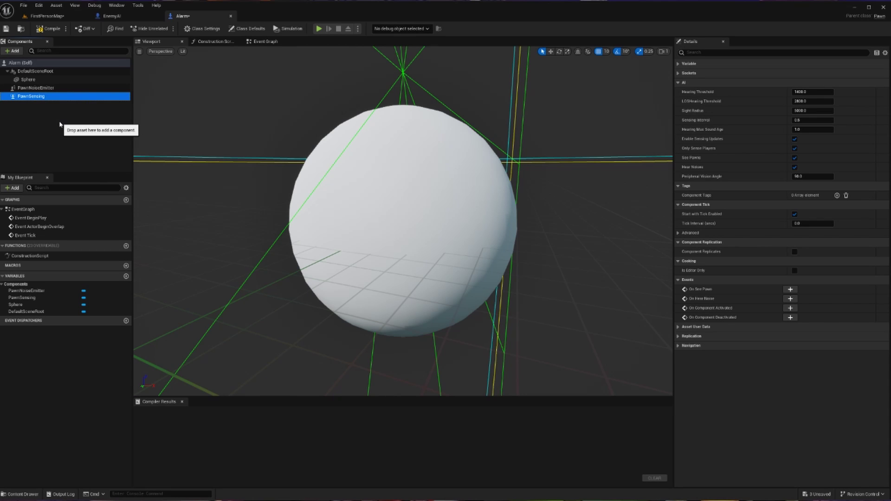
left_click(51, 89)
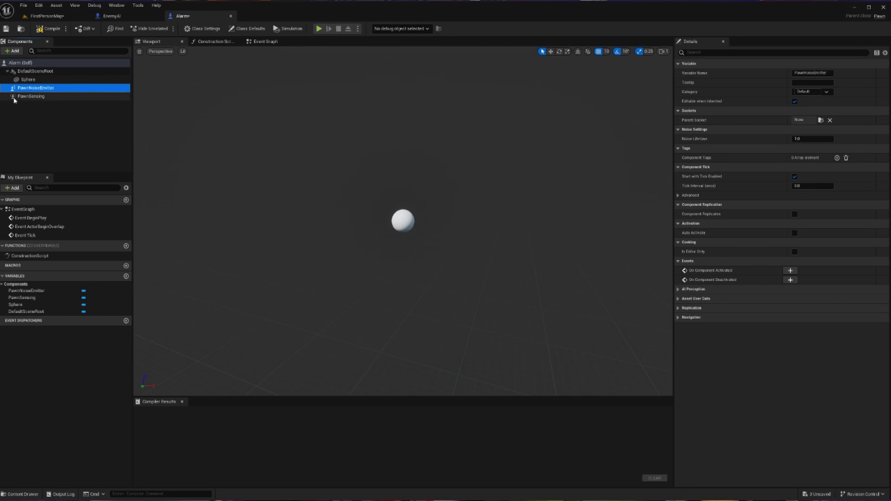
Step: Set the Alarm's Hearing and LOSHearing Thresholds to 0 and turn off Hear Noises
left_click(35, 96)
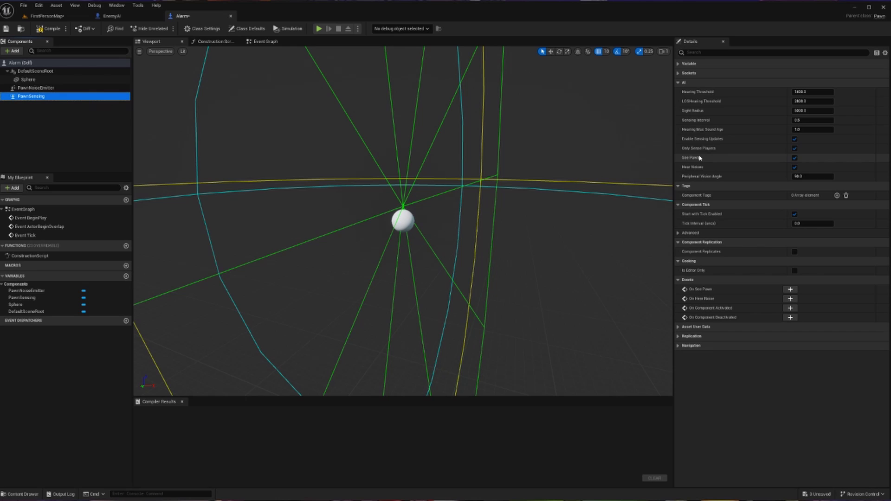
left_click(803, 94)
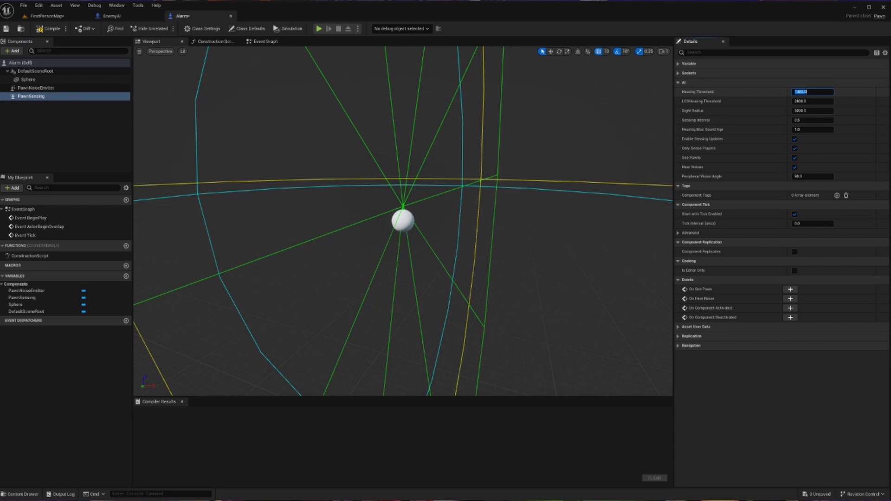
type("0")
left_click(803, 101)
type("0")
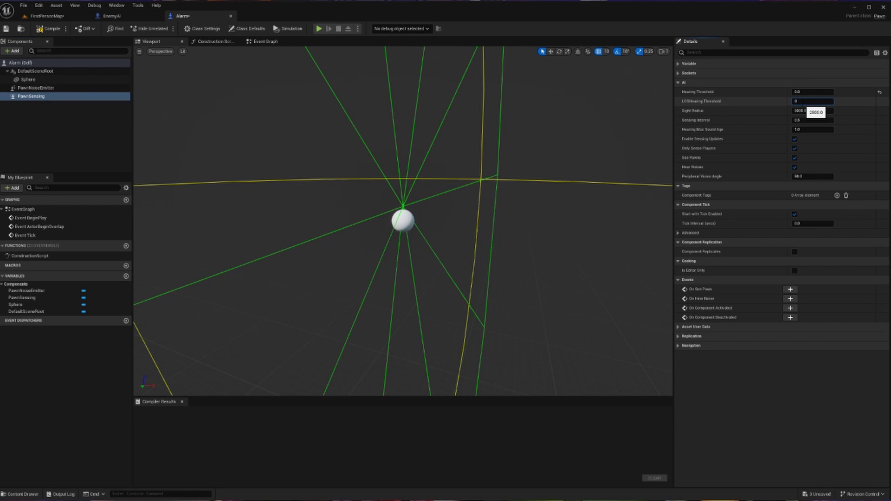
left_click(845, 112)
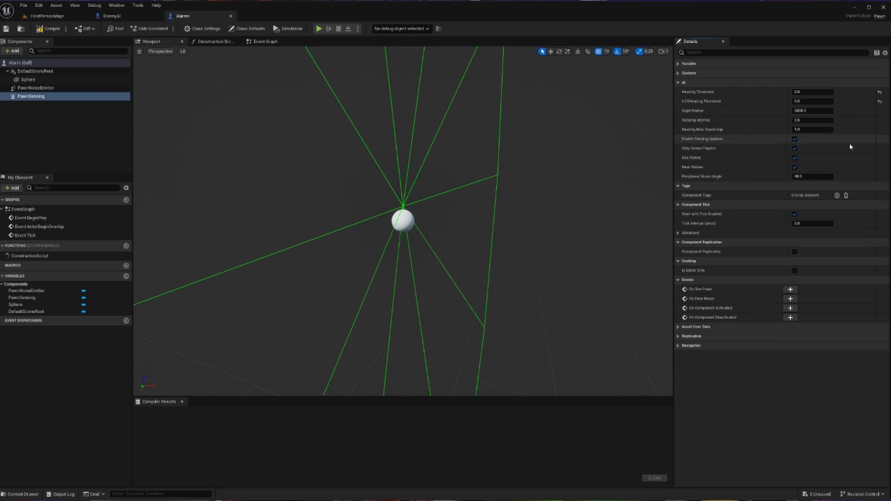
left_click(795, 167)
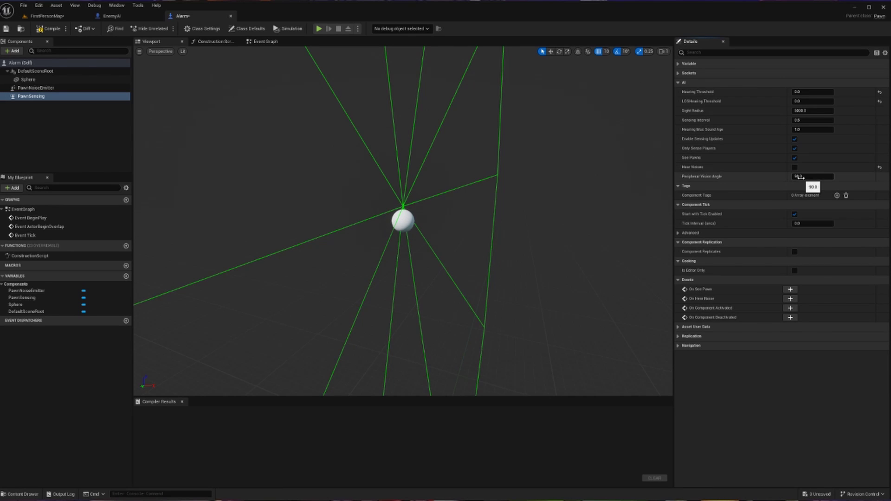
Step: Set Peripheral Vision Angle to 60 and Sight Radius to 3000
left_click(799, 176)
type("60")
key("Return")
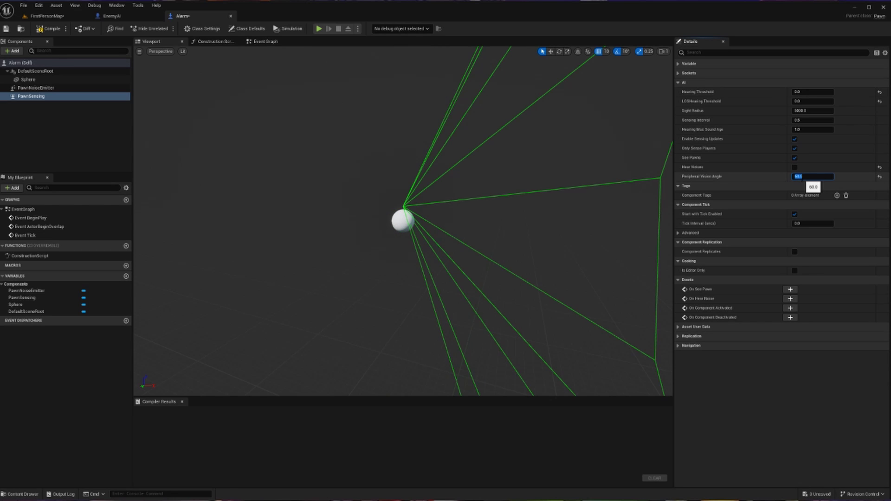
left_click(801, 112)
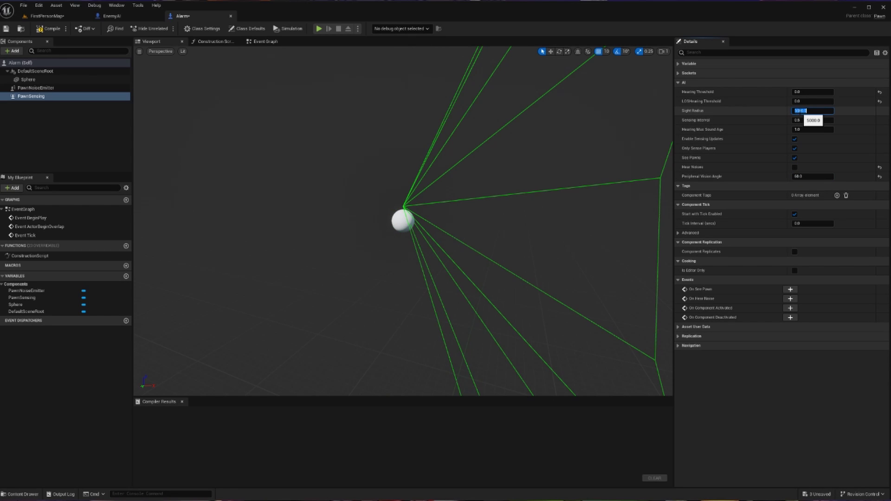
type("300")
key("Return")
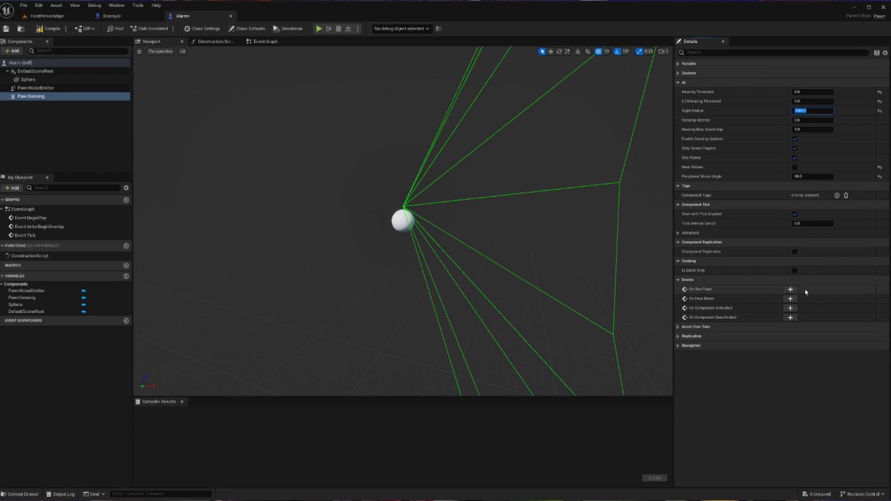
Step: Add an On See Pawn event driving a Print String that reads 'I SEE YOU'
left_click(790, 289)
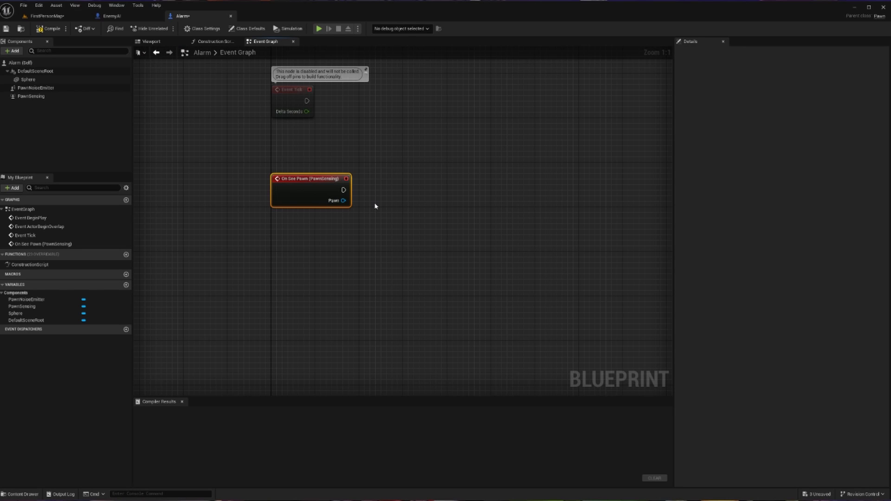
left_click_drag(343, 190, 371, 177)
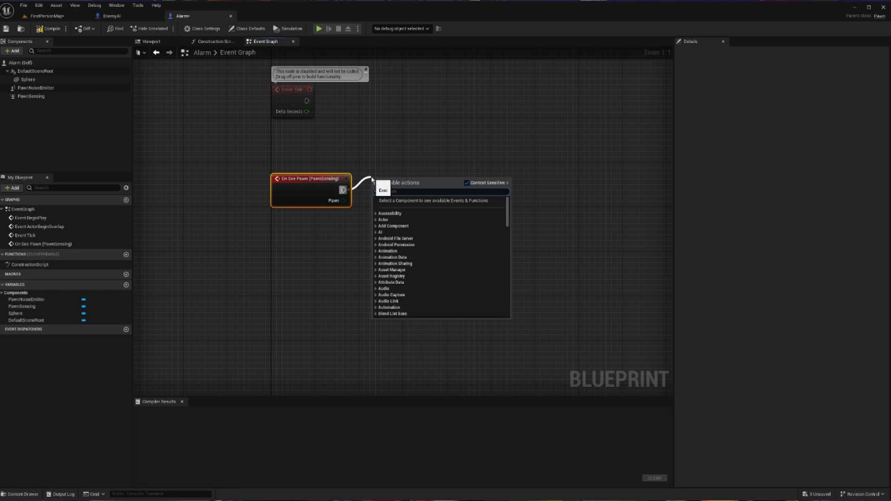
type("print")
key("Return")
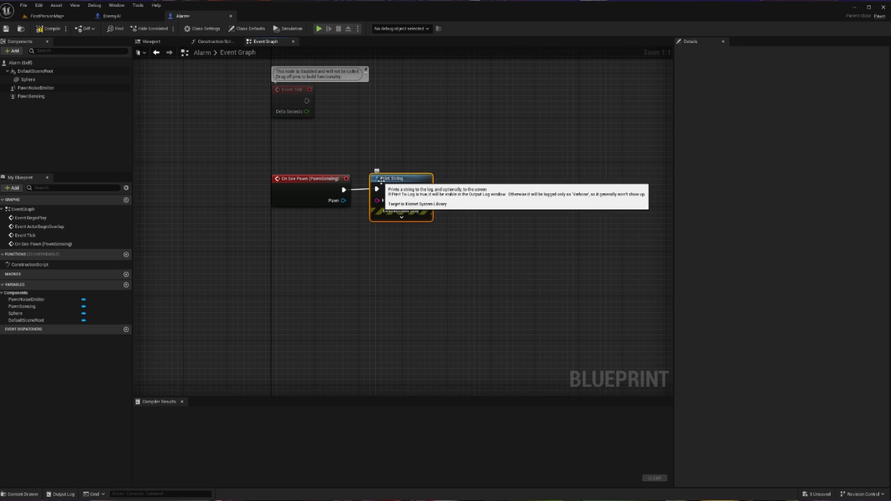
left_click_drag(380, 181, 403, 157)
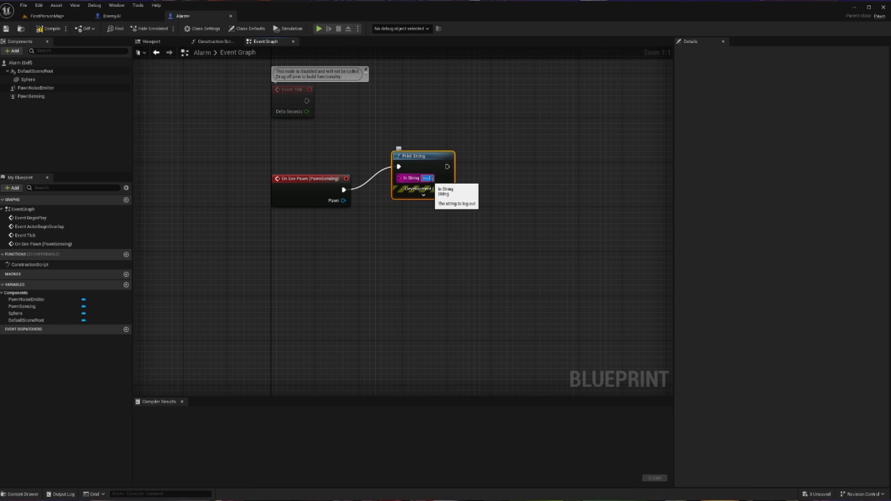
type("I SEE YOU")
left_click(490, 253)
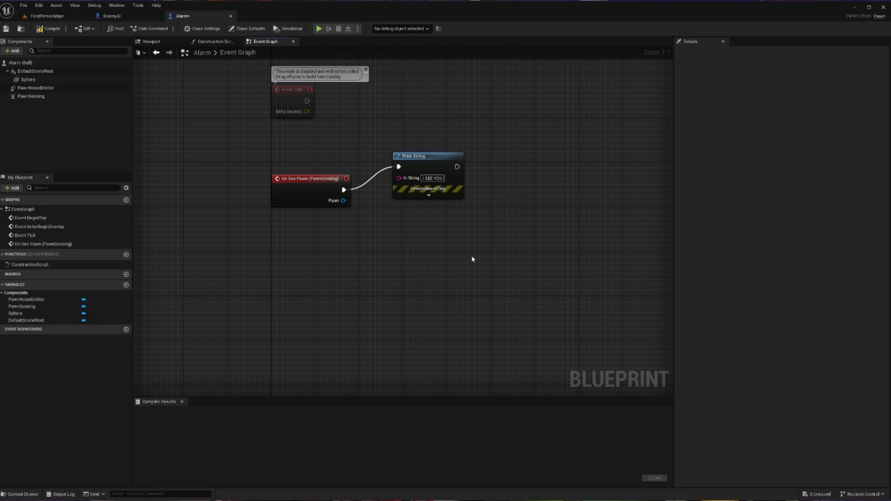
Step: Add a PawnNoiseEmitter getter feeding a Make Noise node after Print String
left_click(49, 300)
left_click_drag(50, 302, 404, 233)
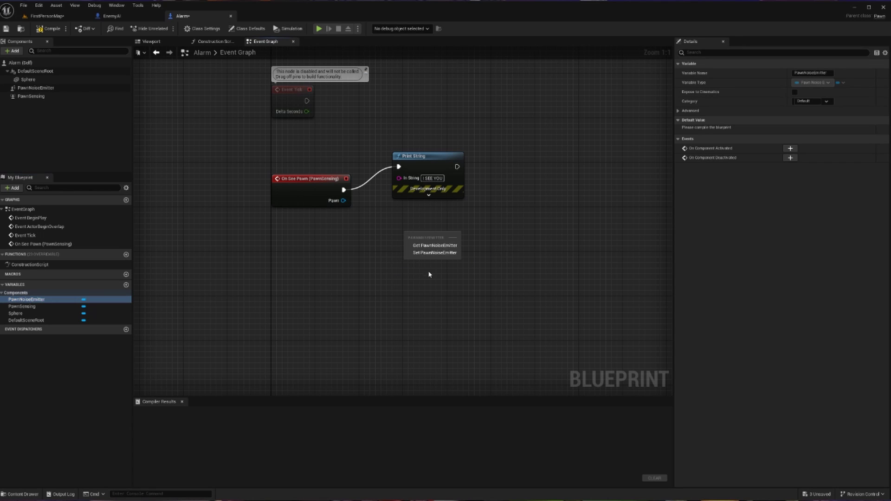
left_click(430, 242)
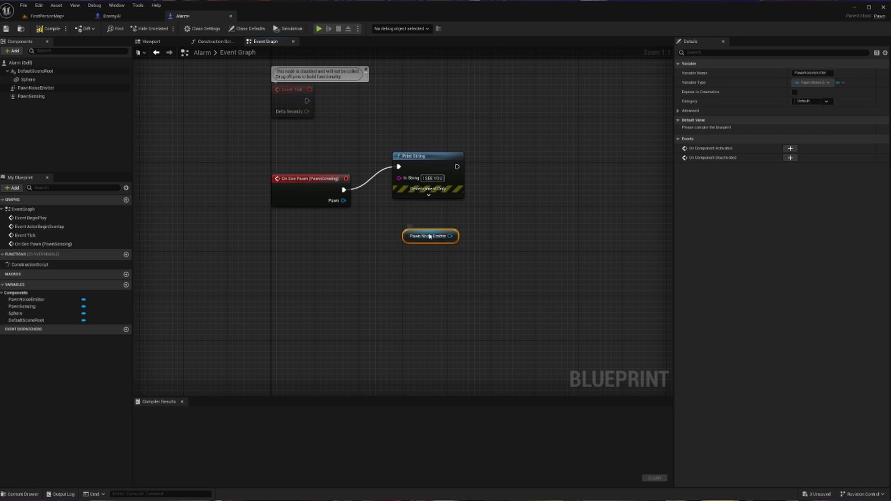
left_click_drag(449, 236, 499, 208)
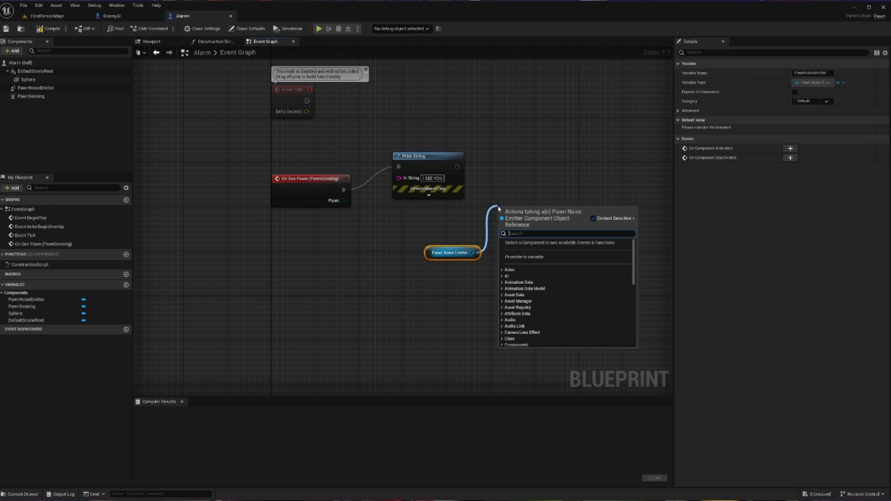
type("make no")
key("Return")
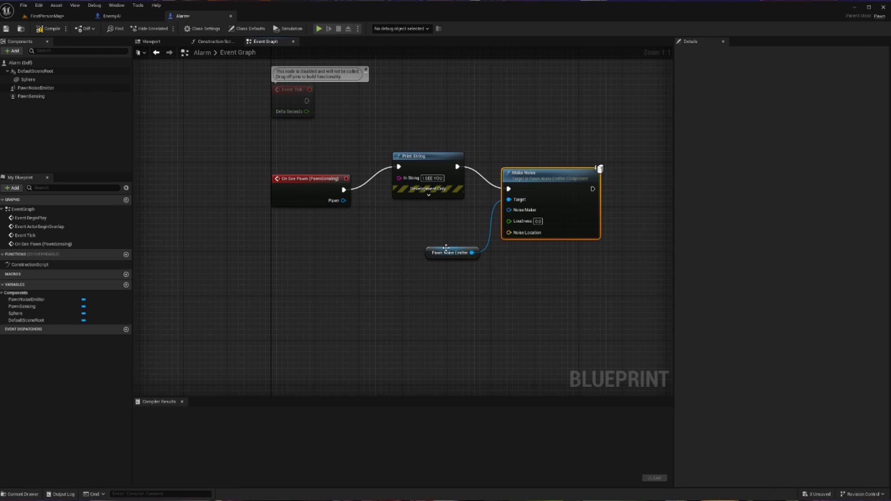
left_click_drag(446, 248, 438, 210)
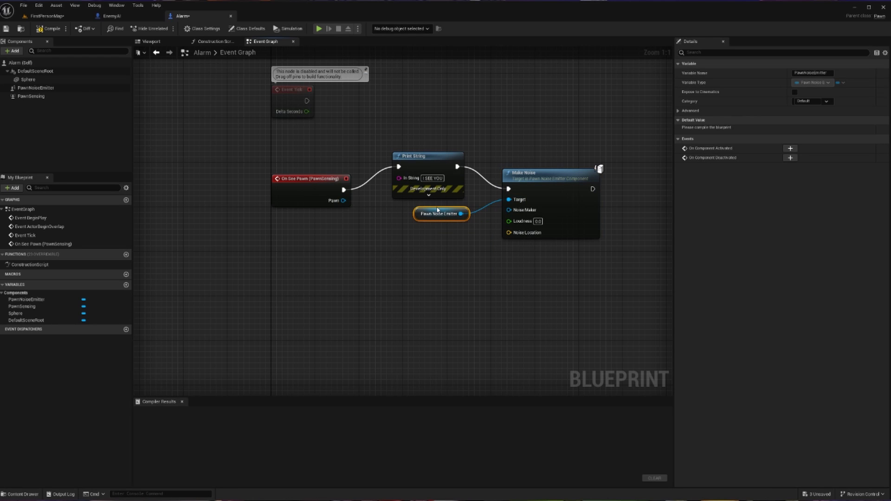
key("q")
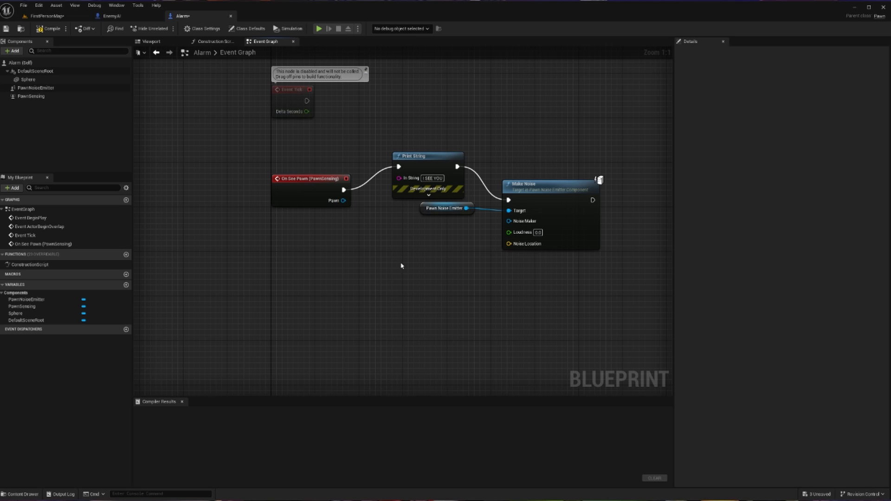
Step: Connect a Self reference as Make Noise's Noise Maker, set Loudness 1.0, and search 'get locat'
right_click(387, 258)
type("self")
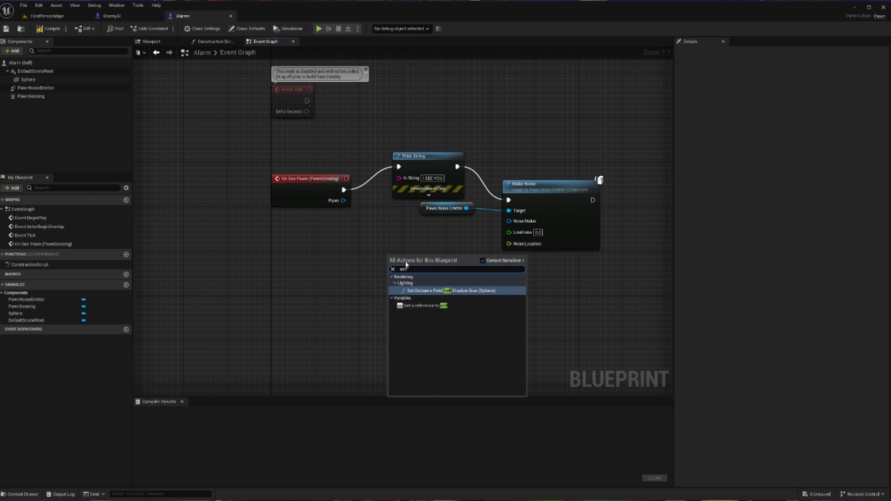
left_click(429, 308)
left_click_drag(412, 259, 509, 221)
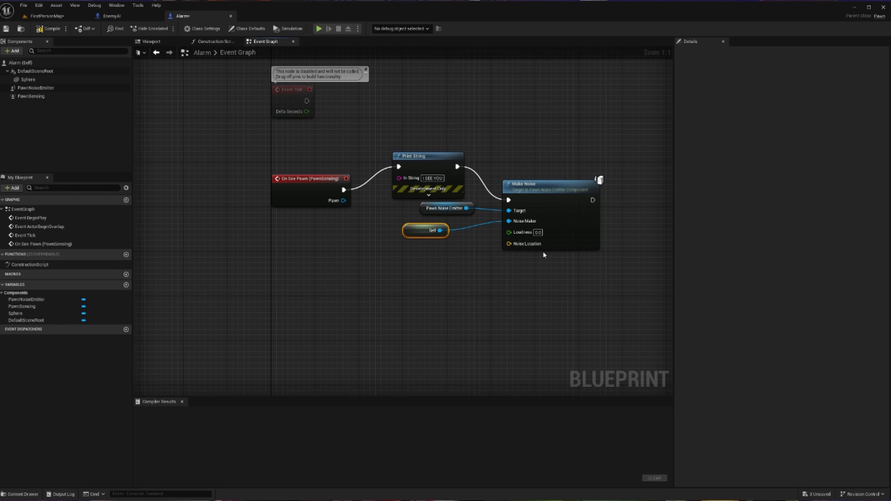
left_click(538, 233)
type("1")
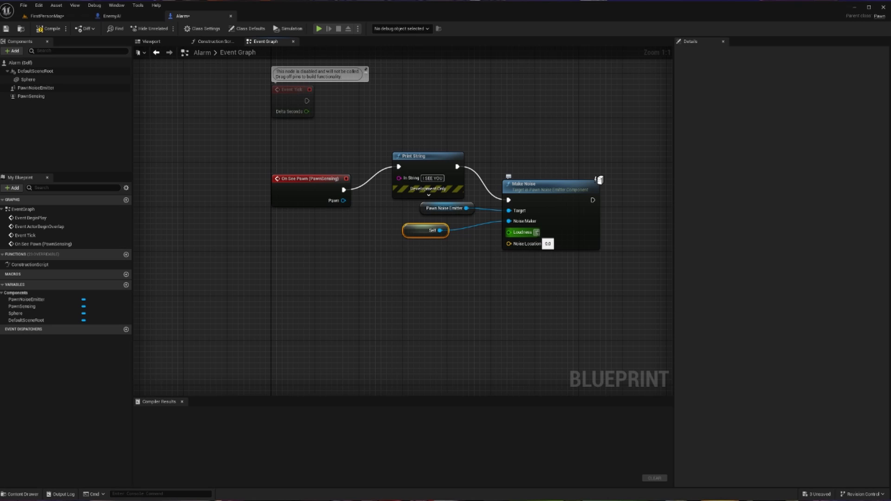
key("Return")
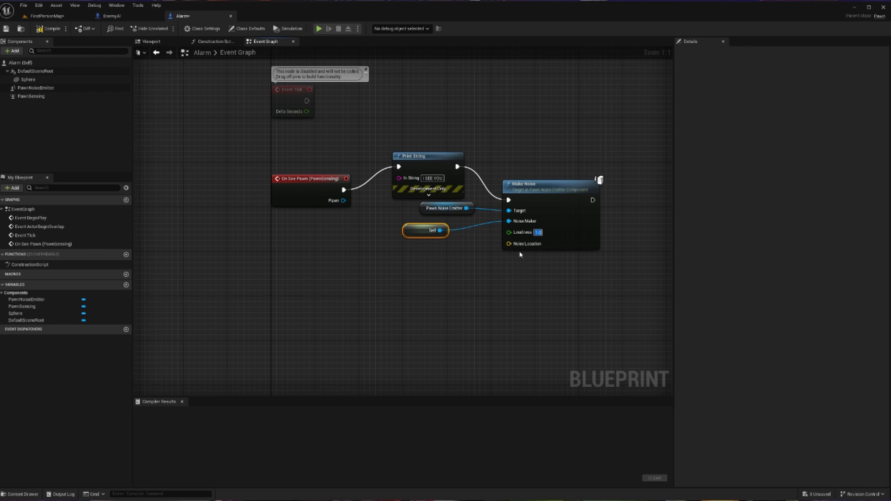
right_click(382, 286)
type("get")
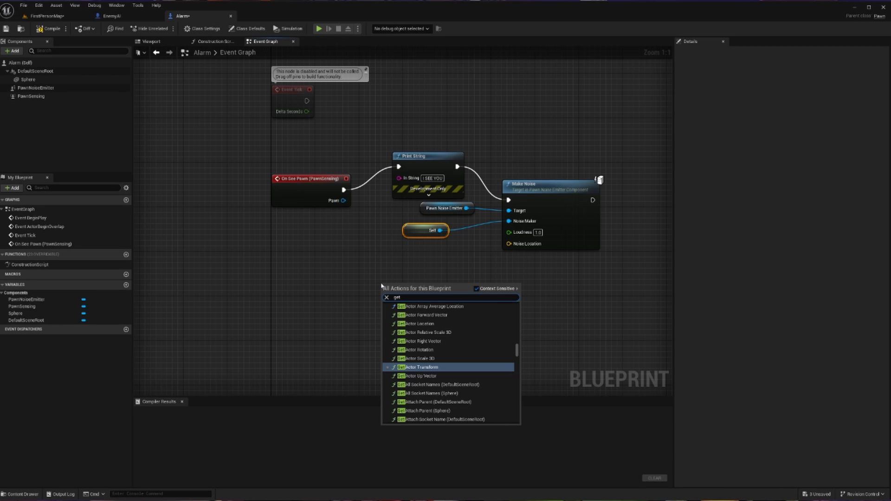
type(" location")
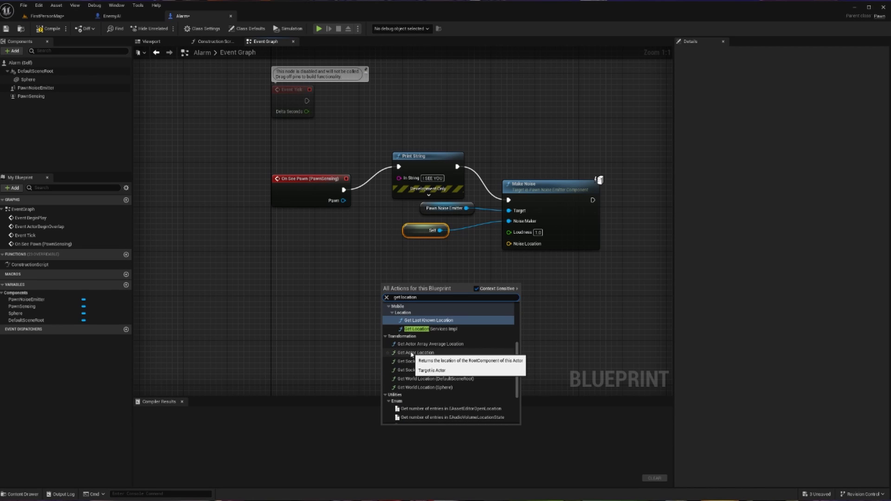
Step: Wire Get Actor Location into Make Noise's Noise Location, then compile and save Alarm
left_click(413, 353)
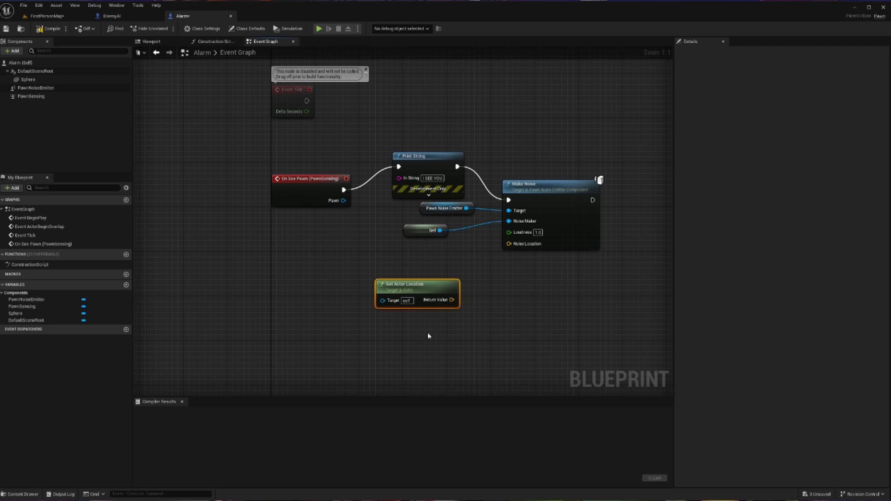
left_click_drag(451, 300, 508, 243)
left_click_drag(435, 290, 441, 262)
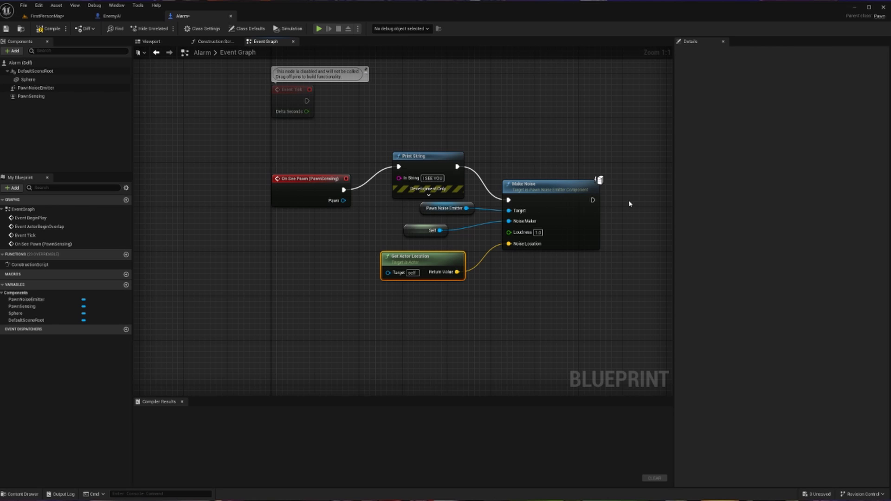
left_click(48, 29)
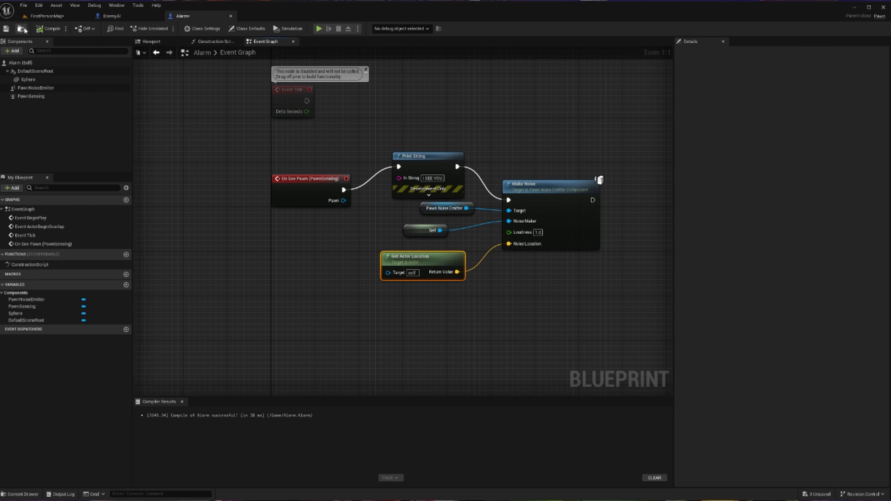
left_click(6, 28)
Step: Drag an Alarm into FirstPersonMap near the enemy and raise it to height 450
left_click(51, 18)
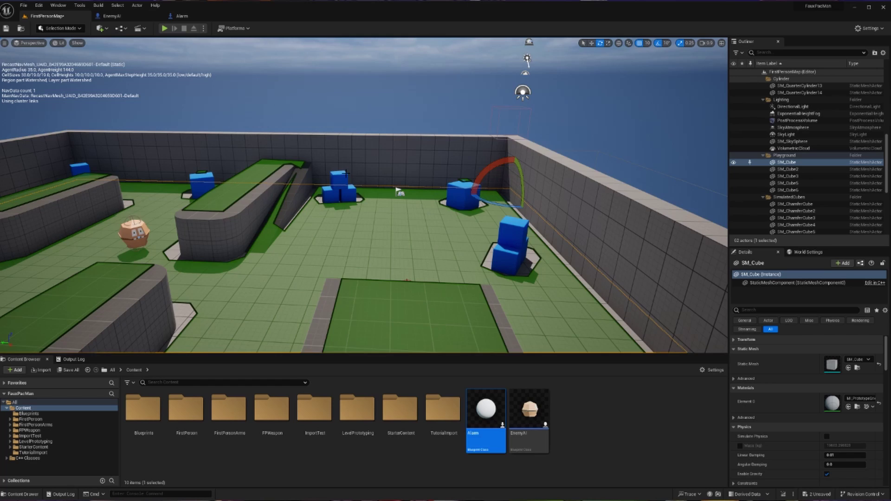
scroll(371, 209, "up", 3)
left_click_drag(486, 417, 449, 228)
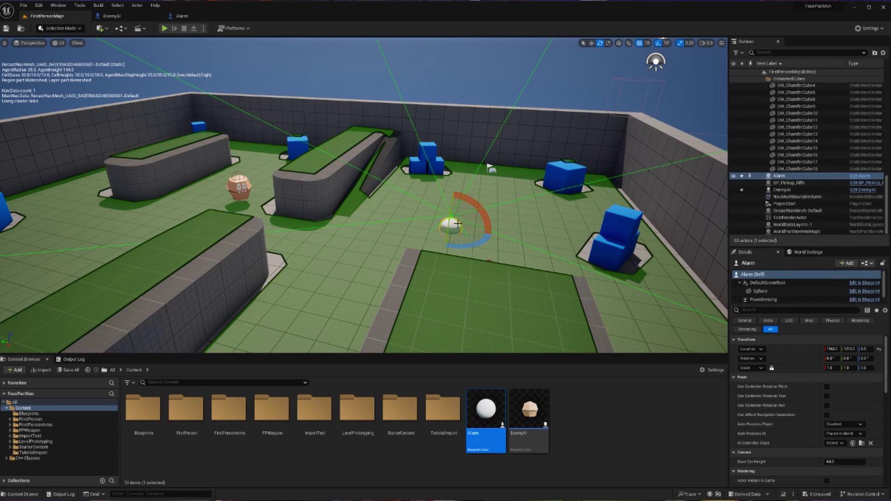
key("w")
left_click_drag(453, 211, 456, 107)
right_click_drag(456, 108, 410, 206)
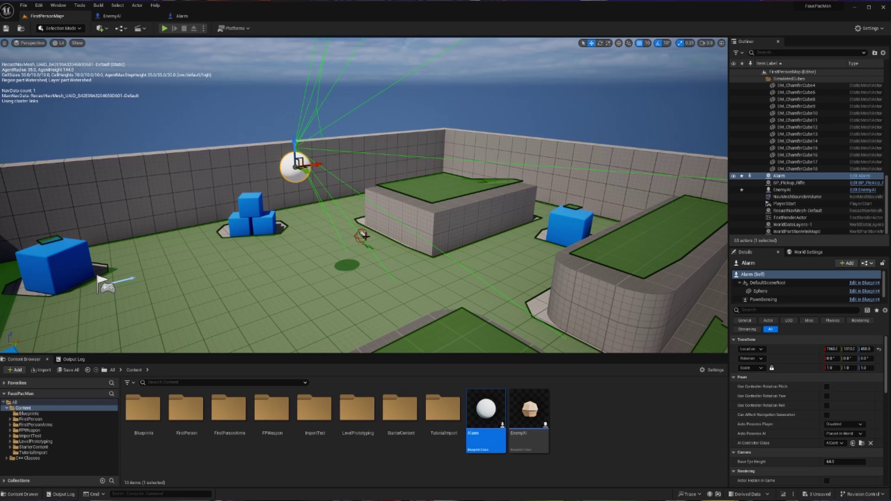
left_click(164, 29)
left_click(204, 89)
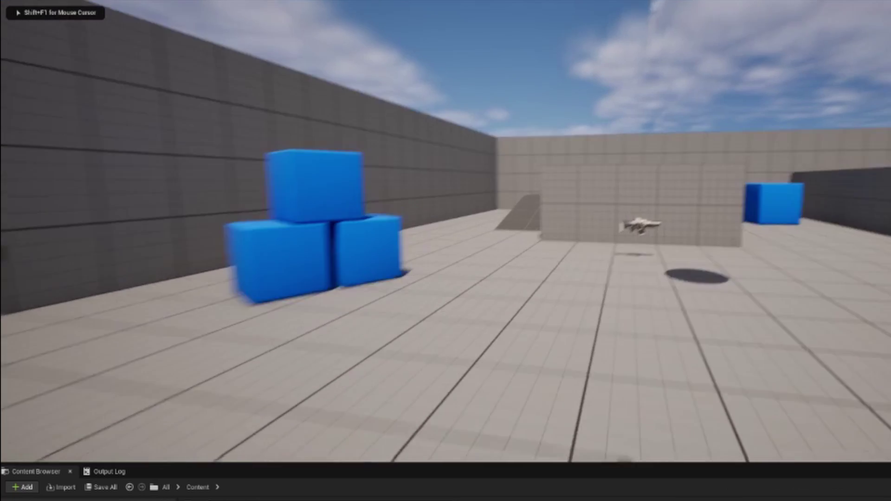
key("w")
key("w")
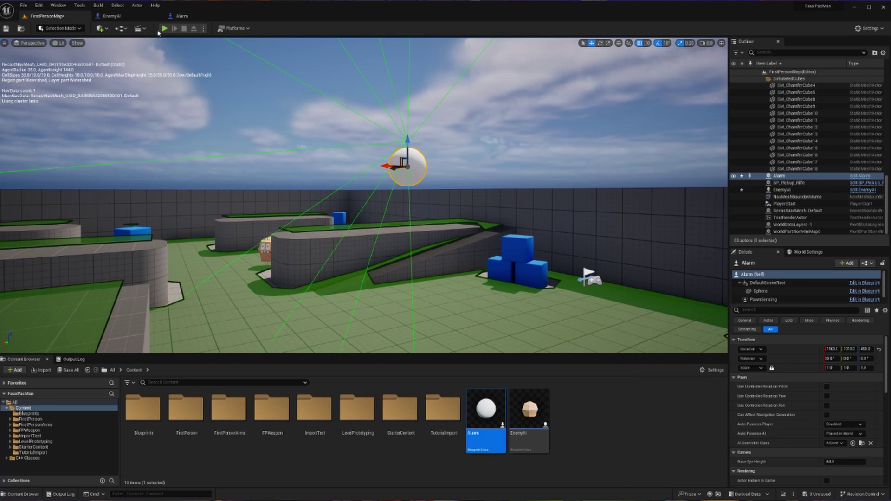
Step: In the EnemyAI graph, delete the 'I CAN HEAR YOU' Print String node
left_click(111, 16)
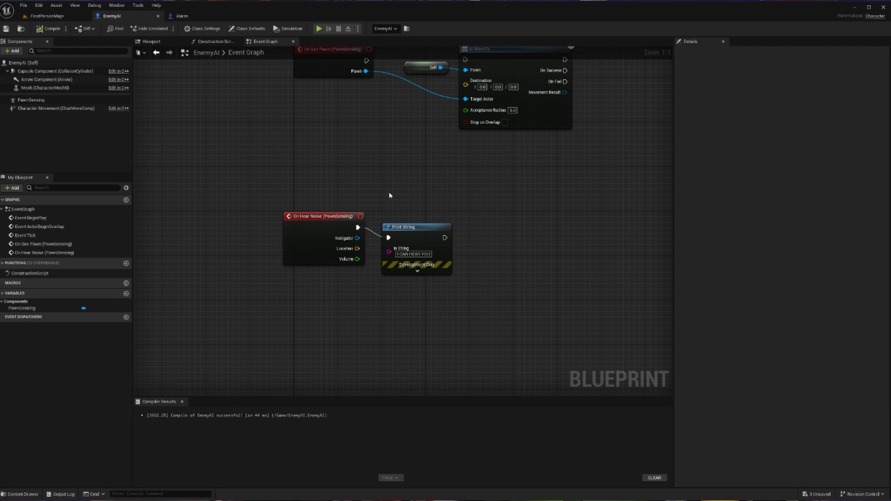
right_click_drag(389, 195, 374, 192)
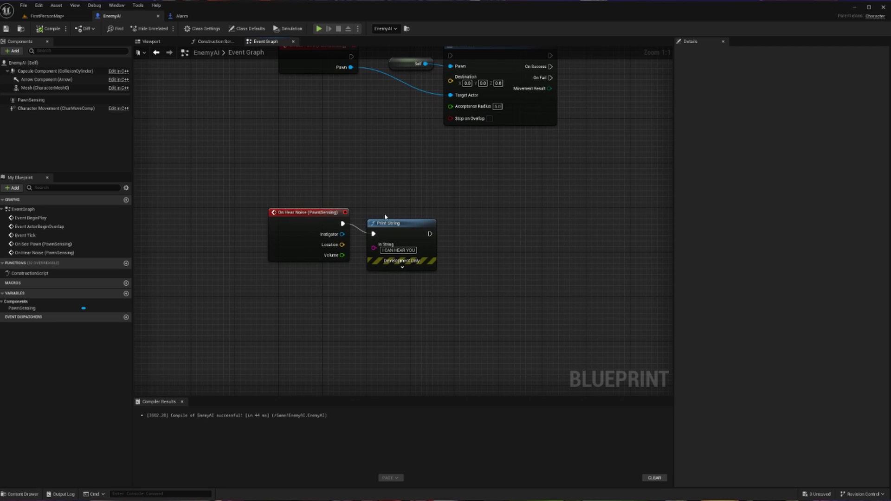
left_click(398, 228)
key("Delete")
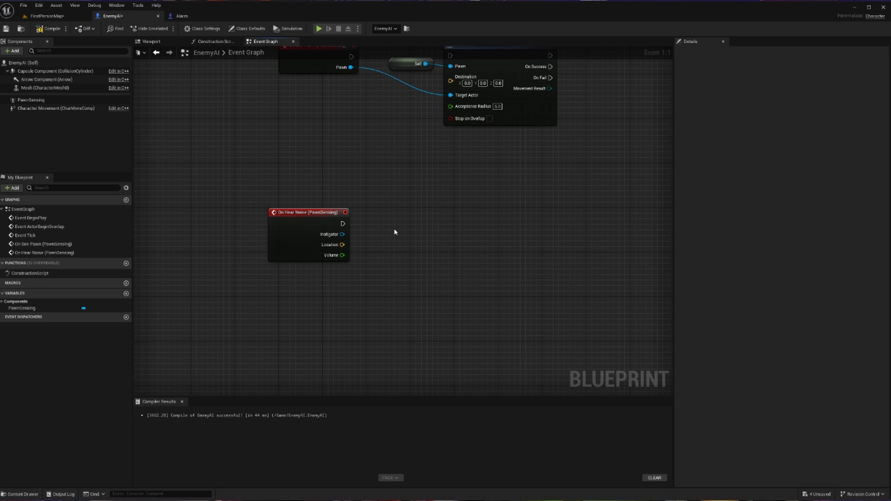
Step: Connect On Hear Noise's execution to a new AI MoveTo node
left_click_drag(342, 223, 376, 231)
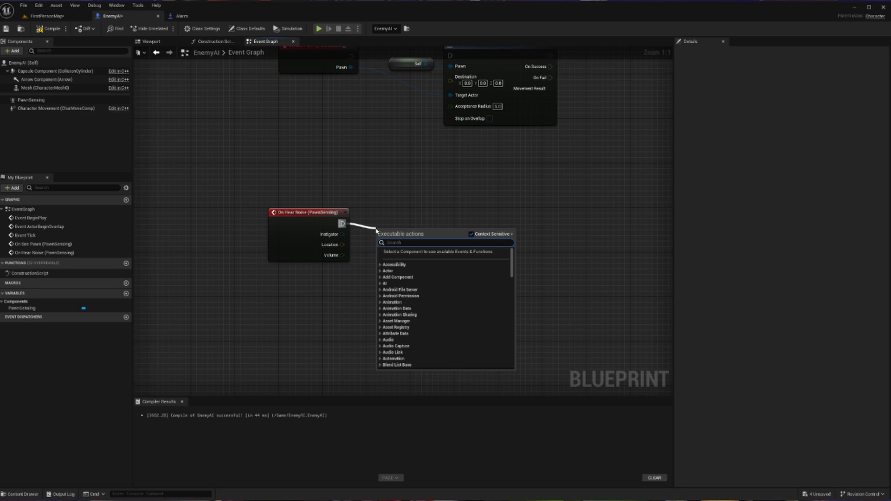
type("ai move")
left_click(398, 306)
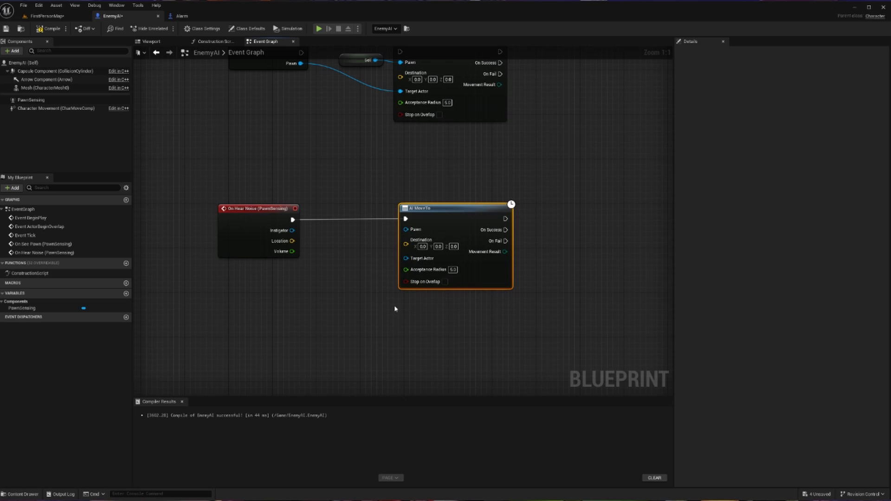
Step: Add a Self reference node next to AI MoveTo for its Pawn input
right_click(334, 238)
type("self")
left_click(366, 264)
left_click_drag(348, 239, 406, 229)
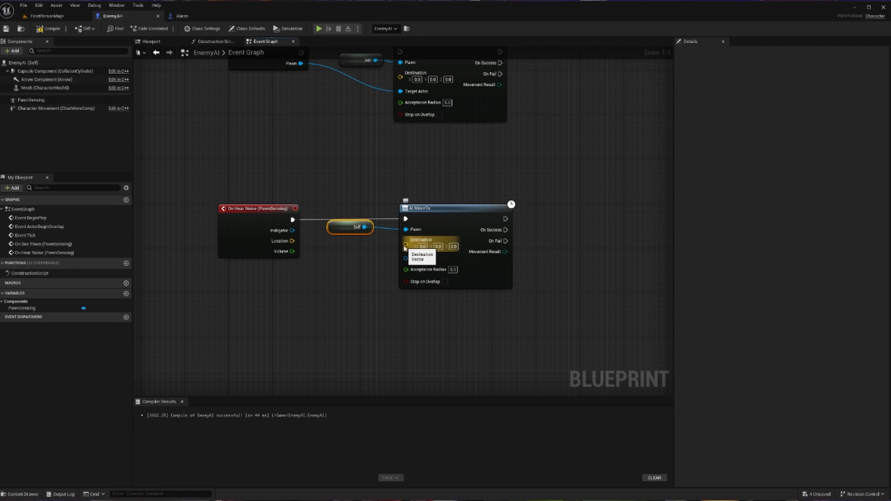
Step: Split AI MoveTo's Destination and On Hear Noise's Location pins into X, Y, Z
right_click(406, 244)
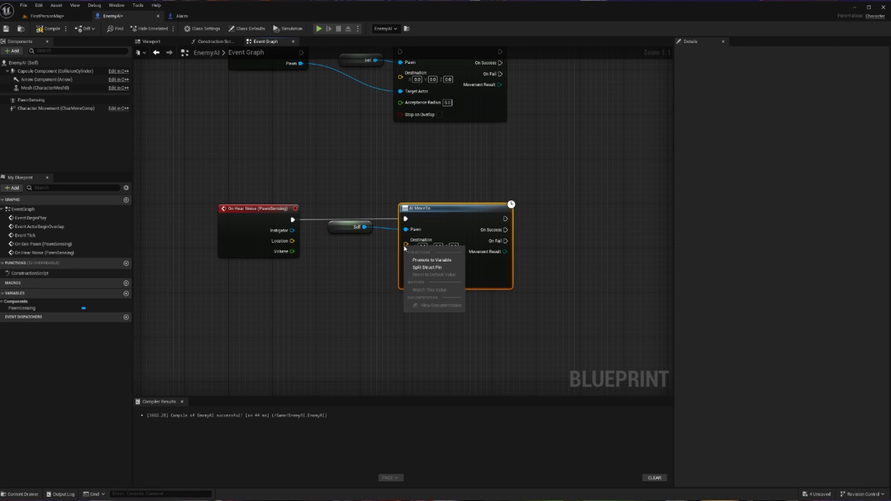
left_click(420, 268)
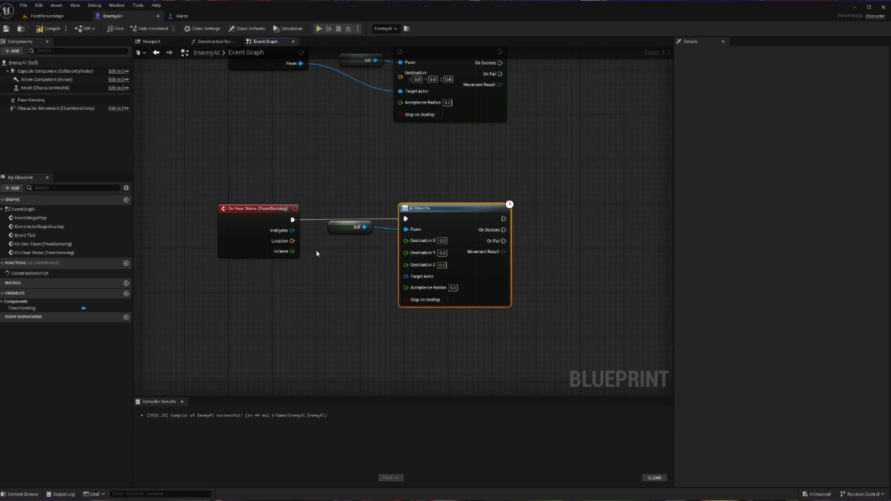
right_click(281, 241)
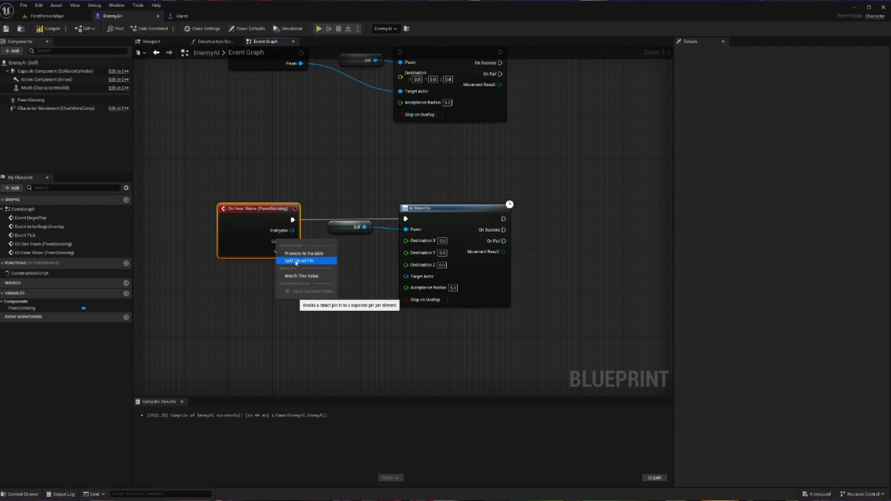
left_click(299, 260)
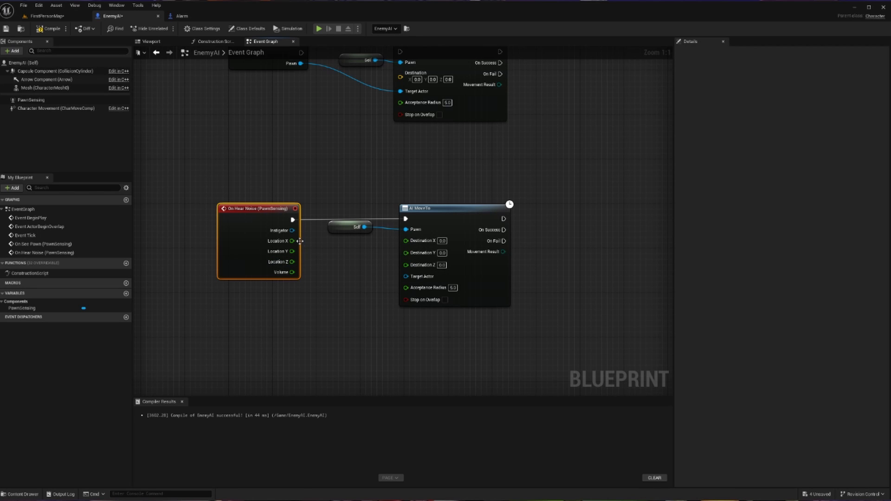
Step: Wire Location X to Destination X and Location Y to Destination Y
left_click_drag(291, 240, 406, 240)
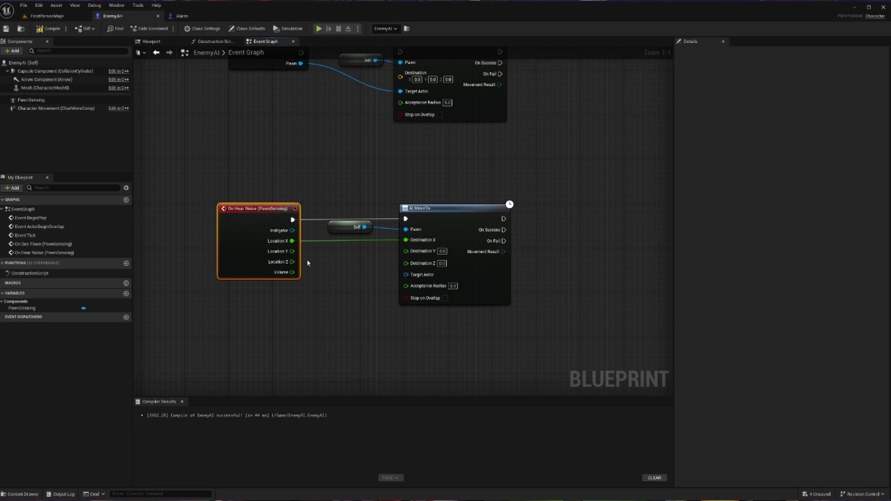
left_click_drag(291, 251, 406, 251)
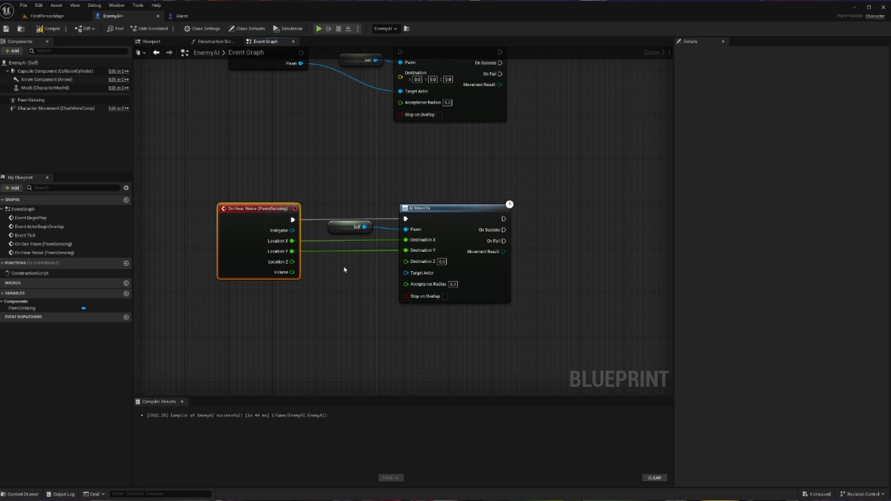
left_click(352, 293)
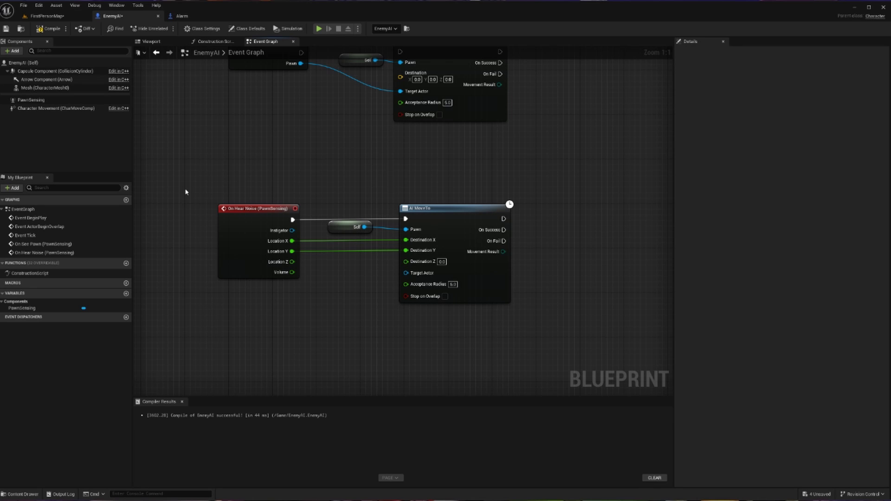
Step: Compile and save EnemyAI, then fly the FirstPersonMap camera out for a map overview
left_click(49, 28)
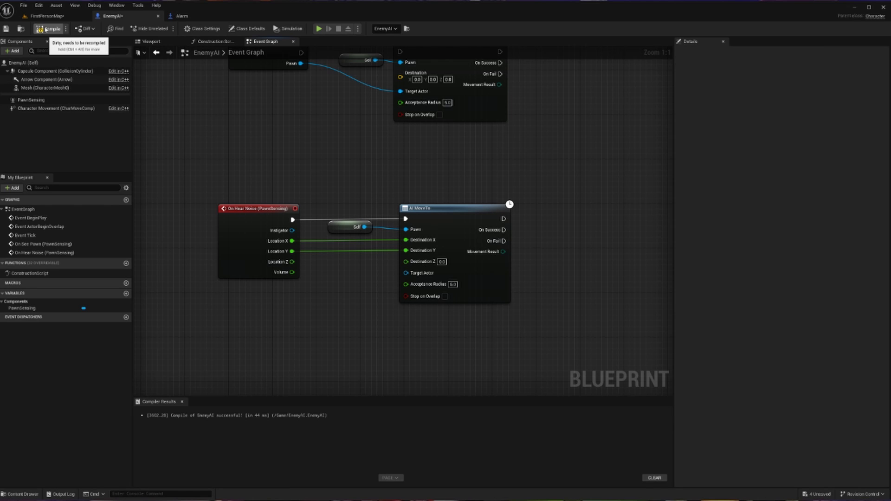
left_click(46, 16)
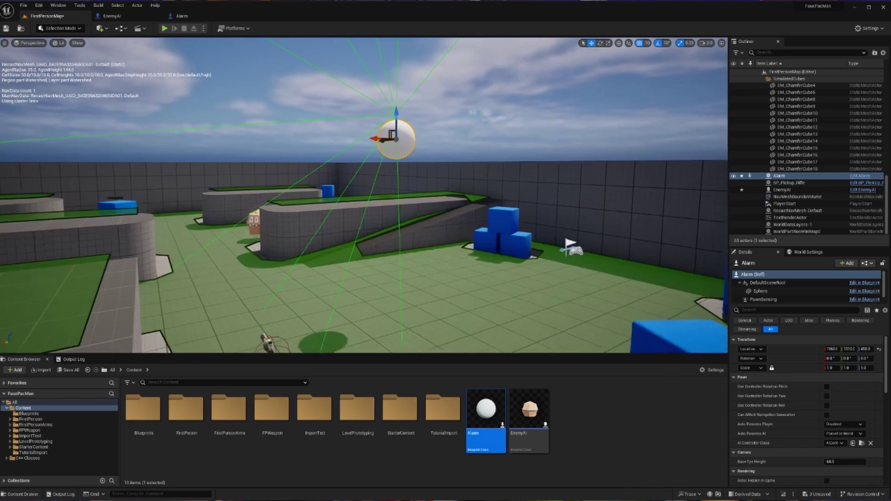
right_click_drag(139, 225, 139, 225)
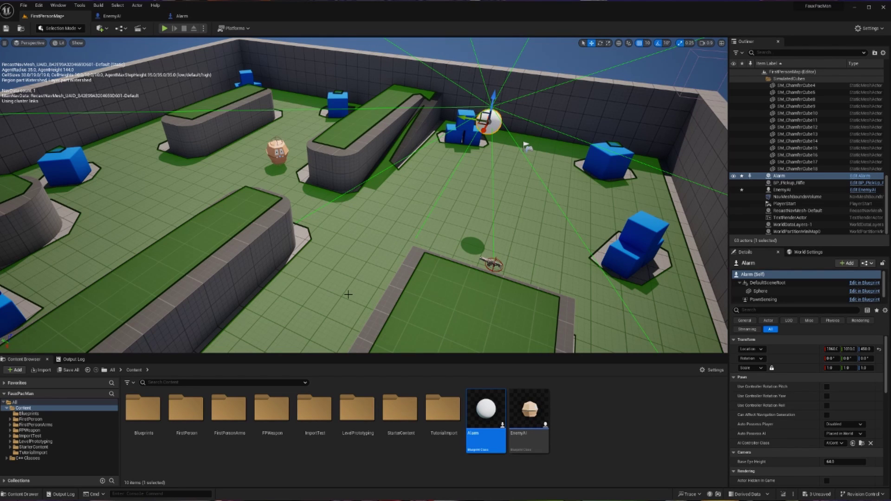
Step: Play FirstPersonMap, walking to the rifle and turning to face the enemy
left_click(163, 28)
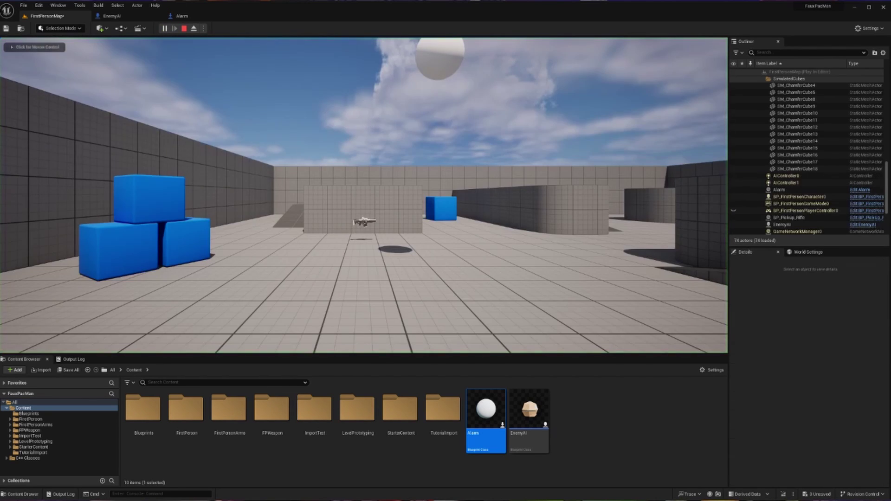
key("w")
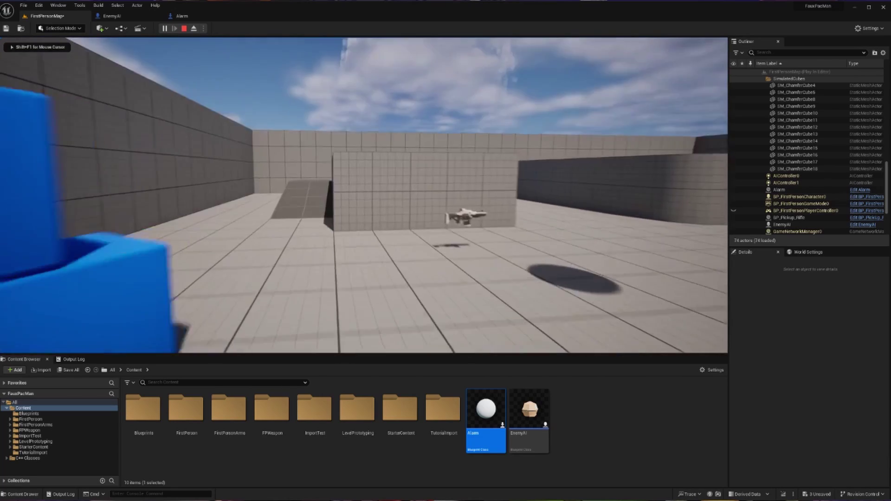
key("w")
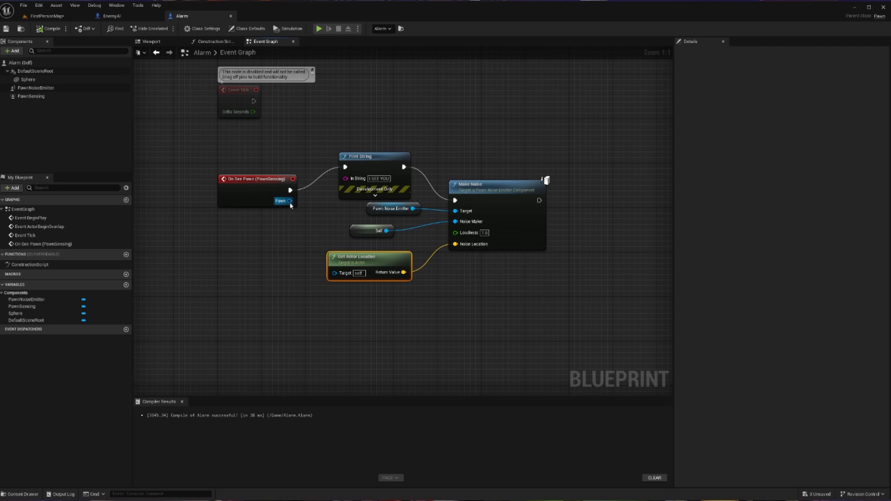
Step: Feed On See Pawn's Pawn into Get Actor Location's Target, compile, and switch to FirstPersonMap
left_click_drag(290, 201, 324, 274)
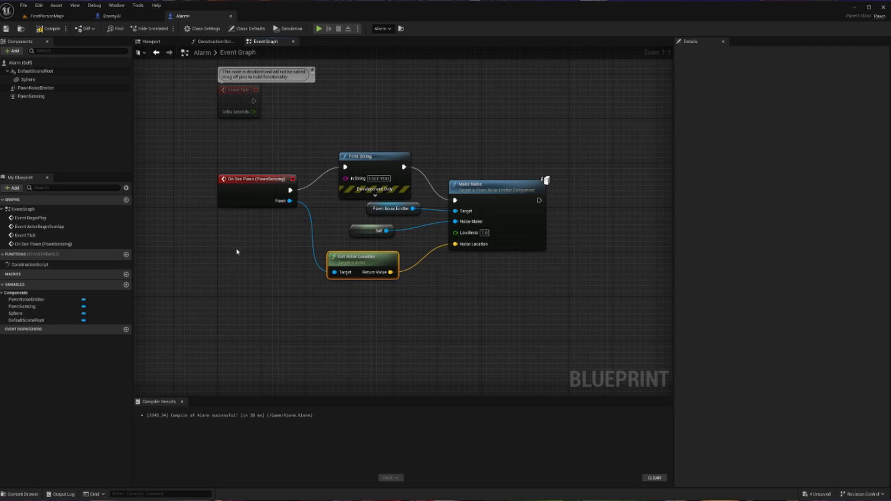
left_click(6, 28)
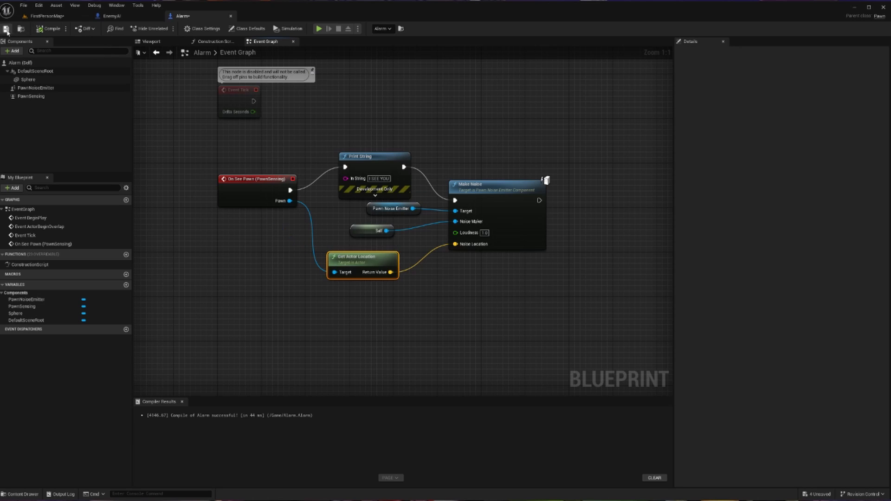
left_click(46, 16)
left_click(164, 28)
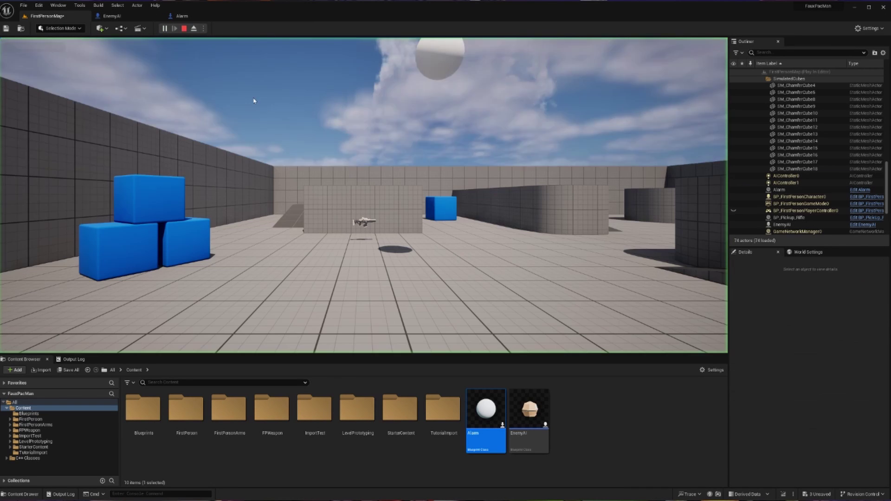
left_click(253, 101)
key("w")
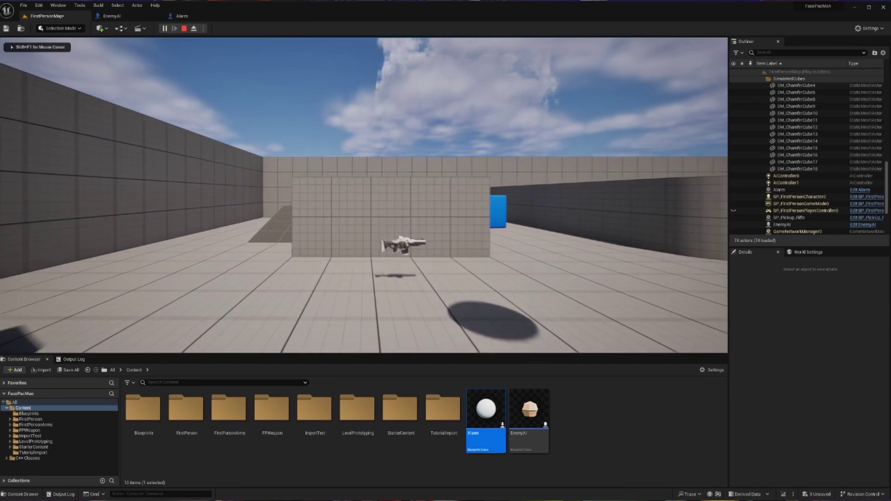
key("w")
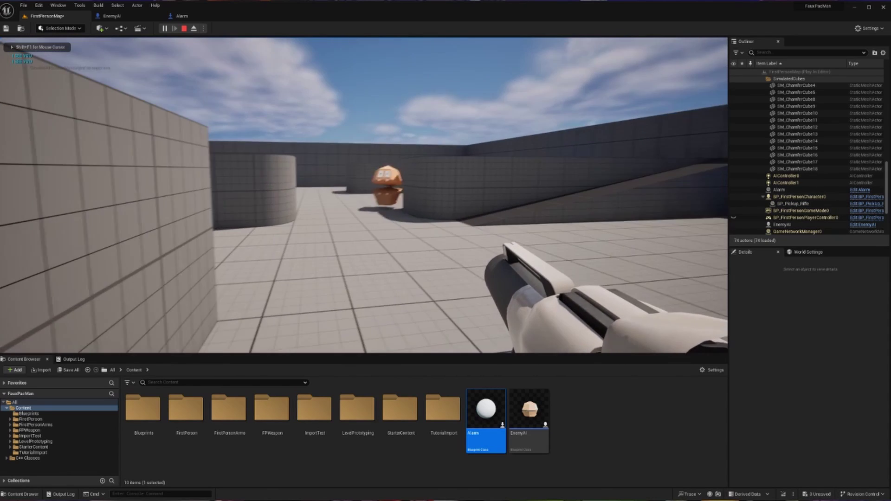
key("w")
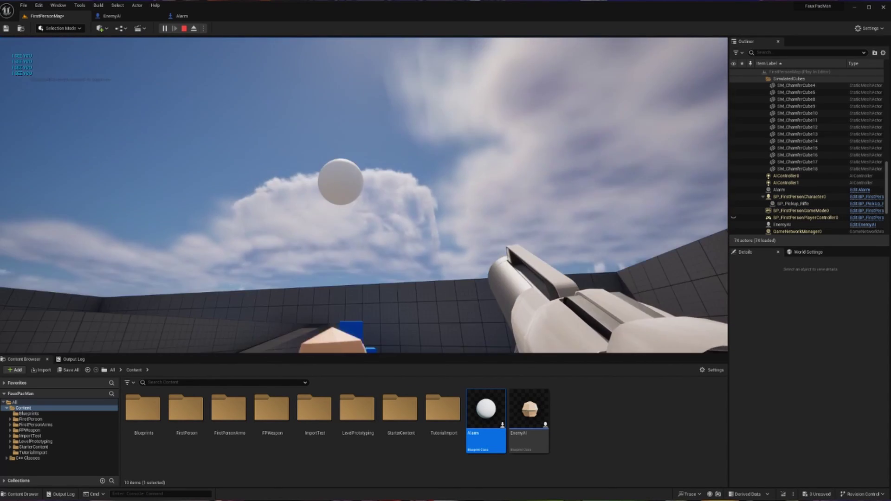
mouse_move(446, 194)
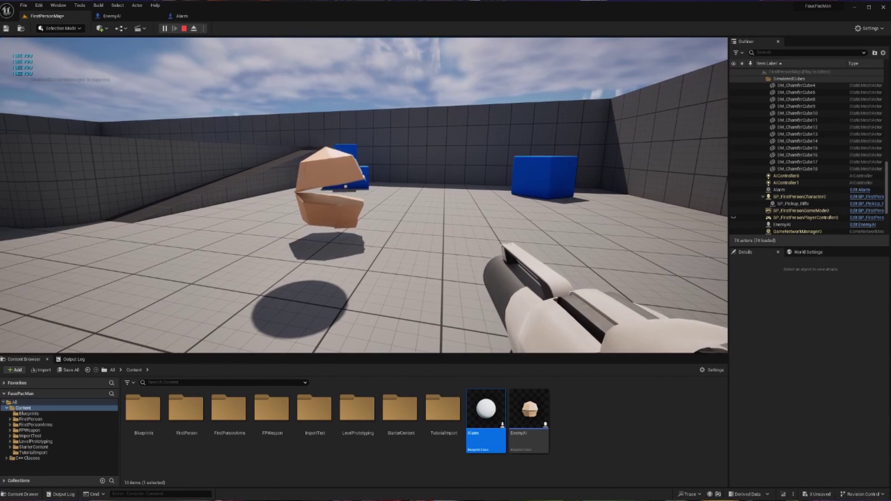
key("Escape")
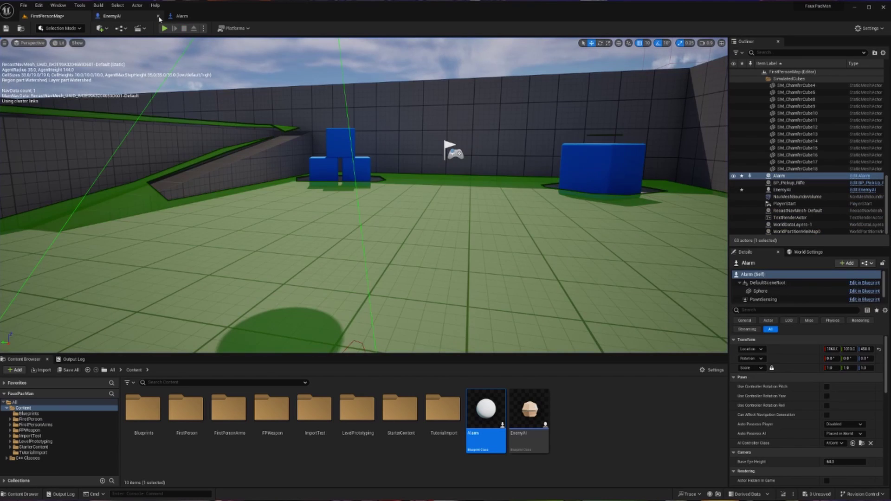
Step: In the Alarm graph, make On See Pawn's Pawn the Make Noise Noise Maker, then compile
left_click(182, 16)
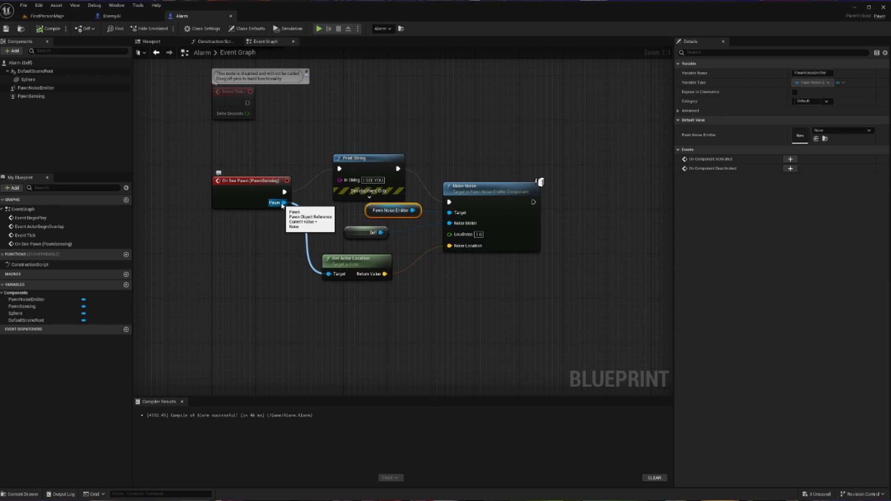
left_click_drag(282, 205, 449, 224)
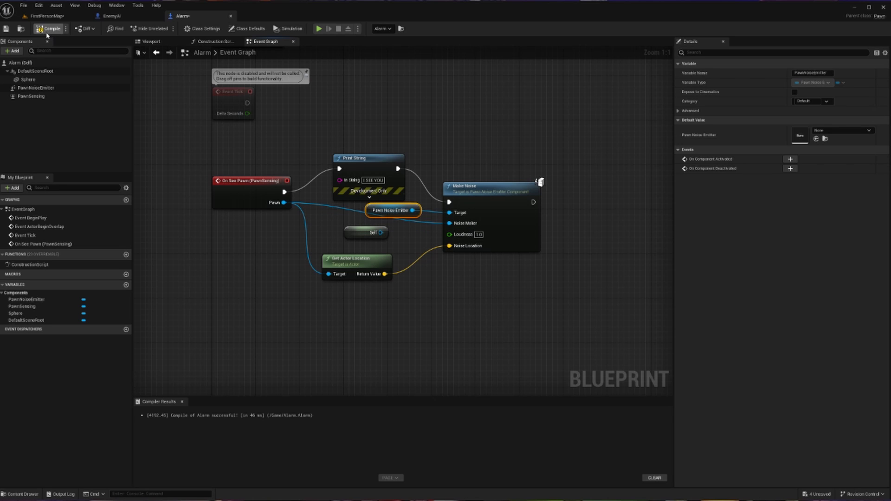
left_click(6, 28)
Step: Play FirstPersonMap: grab the rifle, walk into the enemy's view, back away, then end with Esc
left_click(39, 18)
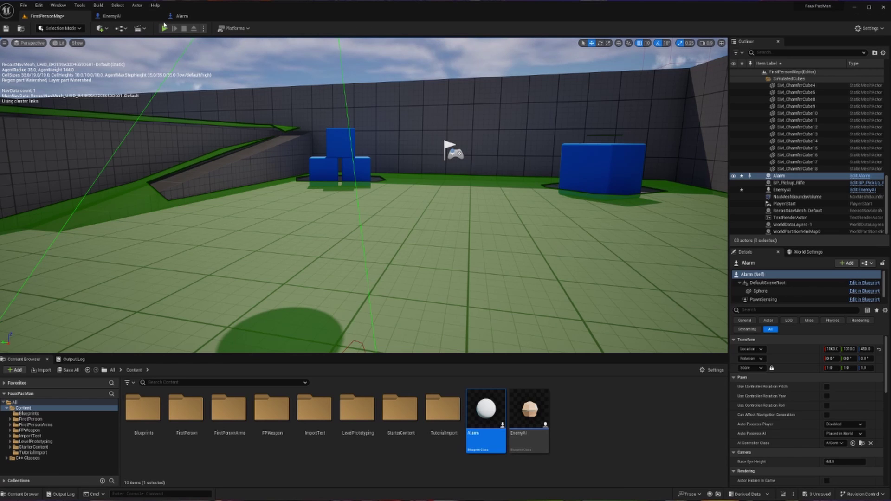
left_click(164, 28)
key("w")
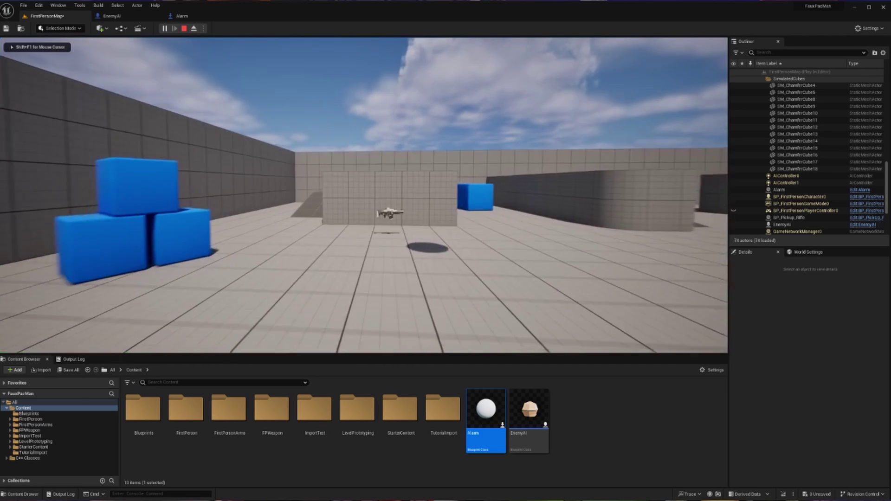
key("w")
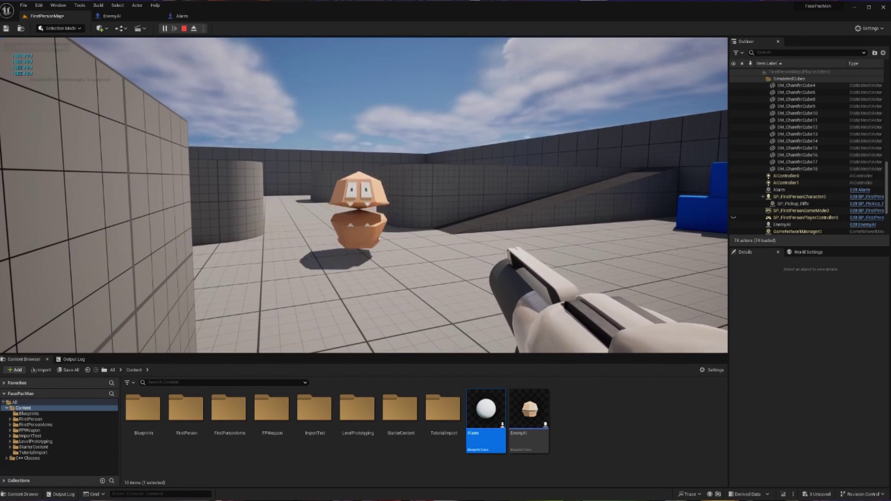
key("s")
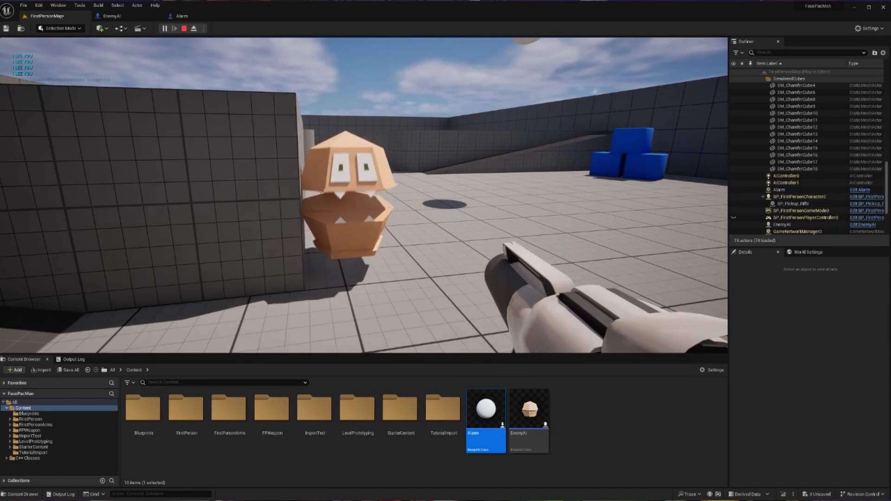
key("Escape")
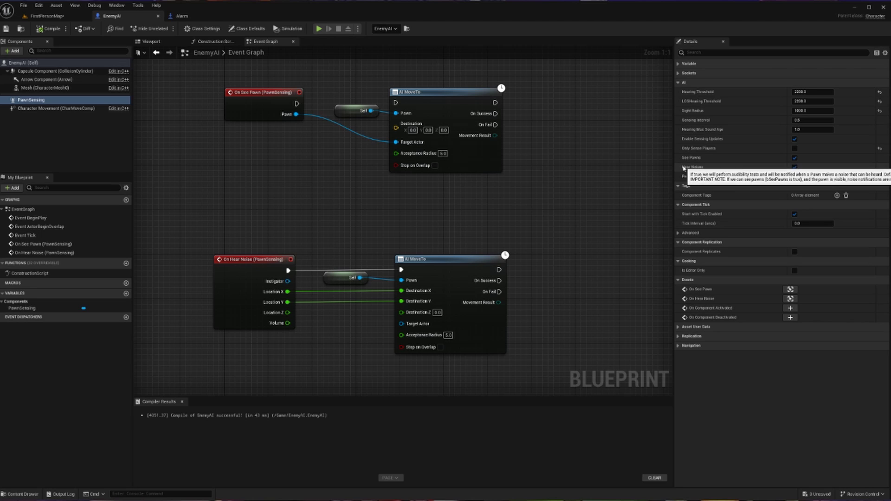
mouse_move(686, 168)
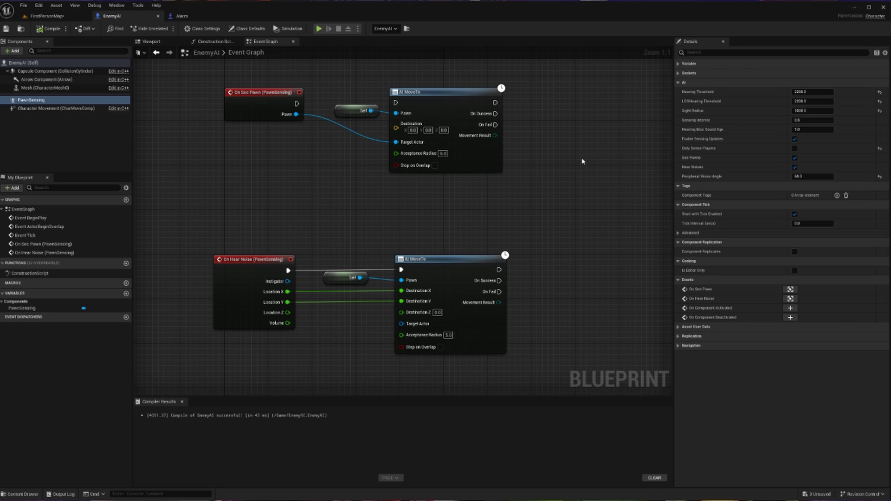
Step: Return to the FirstPersonMap level viewport showing EnemyAI and the Alarm
left_click(47, 16)
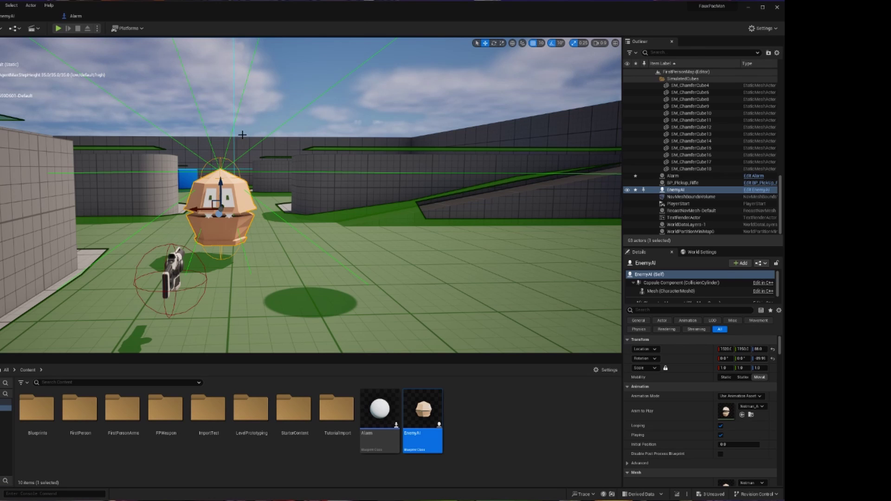